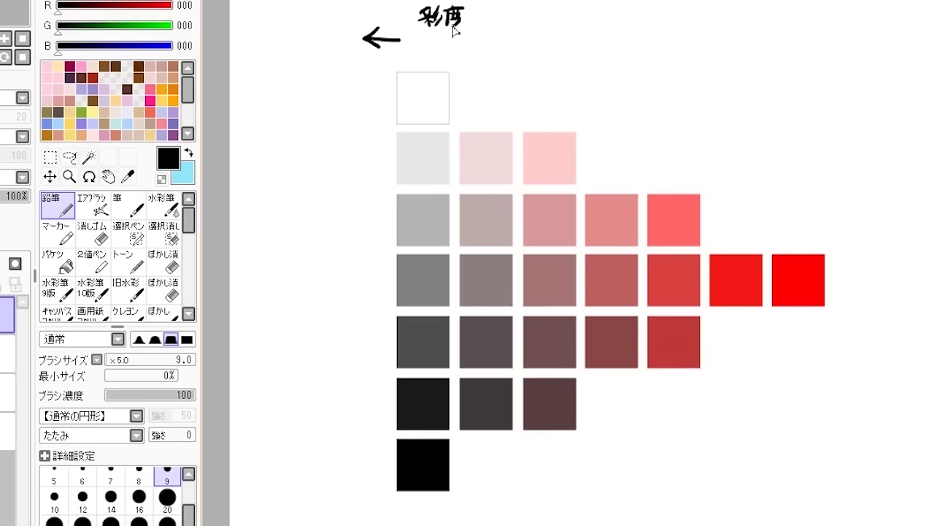
Step: Handwrite 低 beneath the 彩度 heading, and write 高 with an arrow pointing right above the chart's most saturated reds
{"action": "left_click_drag", "start_coordinate": [435, 43], "coordinate": [448, 51]}
{"action": "left_click_drag", "start_coordinate": [438, 59], "coordinate": [443, 63]}
{"action": "mouse_move", "coordinate": [797, 49]}
{"action": "left_mouse_down"}
{"action": "mouse_move", "coordinate": [822, 50]}
{"action": "mouse_move", "coordinate": [817, 57]}
{"action": "left_mouse_up"}
{"action": "left_click_drag", "start_coordinate": [755, 36], "coordinate": [776, 36]}
{"action": "left_click_drag", "start_coordinate": [759, 41], "coordinate": [772, 45]}
{"action": "left_click_drag", "start_coordinate": [755, 48], "coordinate": [777, 62]}
{"action": "mouse_move", "coordinate": [762, 52]}
{"action": "left_mouse_down"}
{"action": "mouse_move", "coordinate": [770, 59]}
{"action": "mouse_move", "coordinate": [771, 44]}
{"action": "left_mouse_up"}
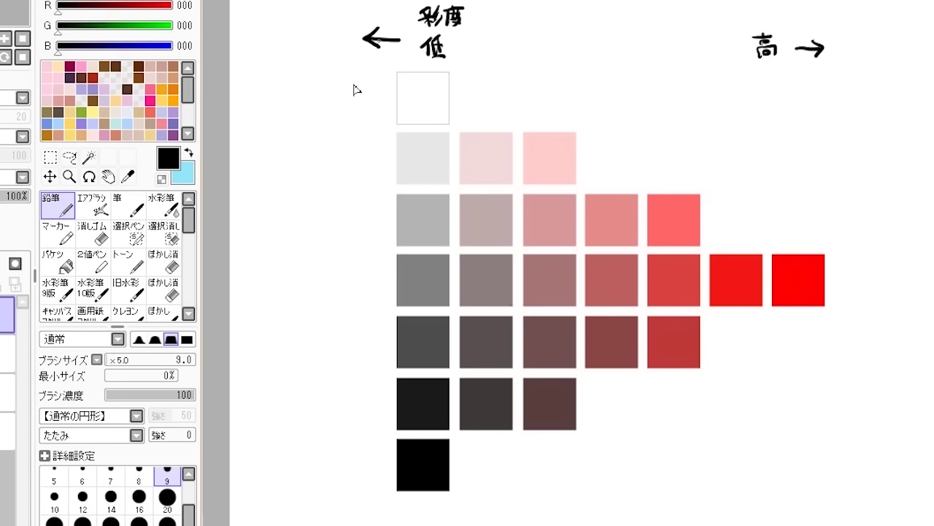
Step: Label the chart's vertical axis 明度, with 高 and an upward arrow at the white end and 低 and a downward arrow at the black end
{"action": "mouse_move", "coordinate": [341, 112]}
{"action": "left_mouse_down"}
{"action": "mouse_move", "coordinate": [351, 95]}
{"action": "mouse_move", "coordinate": [359, 110]}
{"action": "mouse_move", "coordinate": [351, 99]}
{"action": "left_mouse_up"}
{"action": "mouse_move", "coordinate": [296, 130]}
{"action": "left_mouse_down"}
{"action": "mouse_move", "coordinate": [302, 157]}
{"action": "mouse_move", "coordinate": [314, 177]}
{"action": "left_mouse_up"}
{"action": "left_click_drag", "start_coordinate": [341, 150], "coordinate": [363, 172]}
{"action": "mouse_move", "coordinate": [344, 473]}
{"action": "left_mouse_down"}
{"action": "mouse_move", "coordinate": [363, 473]}
{"action": "mouse_move", "coordinate": [353, 456]}
{"action": "left_mouse_up"}
{"action": "mouse_move", "coordinate": [346, 411]}
{"action": "left_mouse_down"}
{"action": "mouse_move", "coordinate": [335, 423]}
{"action": "mouse_move", "coordinate": [341, 430]}
{"action": "mouse_move", "coordinate": [347, 410]}
{"action": "left_mouse_up"}
{"action": "left_click_drag", "start_coordinate": [349, 411], "coordinate": [349, 425]}
{"action": "left_click_drag", "start_coordinate": [349, 416], "coordinate": [362, 415]}
{"action": "mouse_move", "coordinate": [355, 409]}
{"action": "left_mouse_down"}
{"action": "mouse_move", "coordinate": [364, 429]}
{"action": "mouse_move", "coordinate": [357, 426]}
{"action": "left_mouse_up"}
{"action": "left_click_drag", "start_coordinate": [346, 431], "coordinate": [362, 431]}
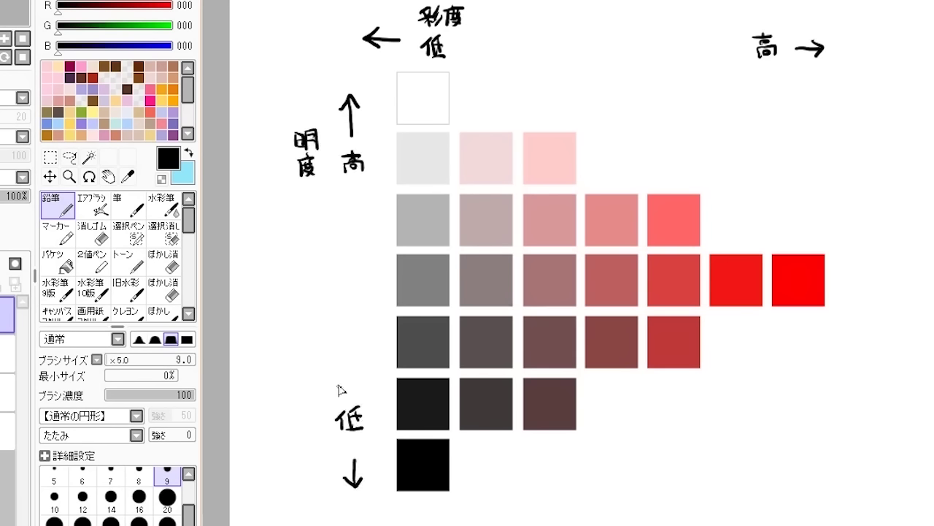
Step: Circle the pure red swatch in blue (0, 0, 255) and add handwritten notes with an upward arrow above it
{"action": "left_click", "coordinate": [150, 100]}
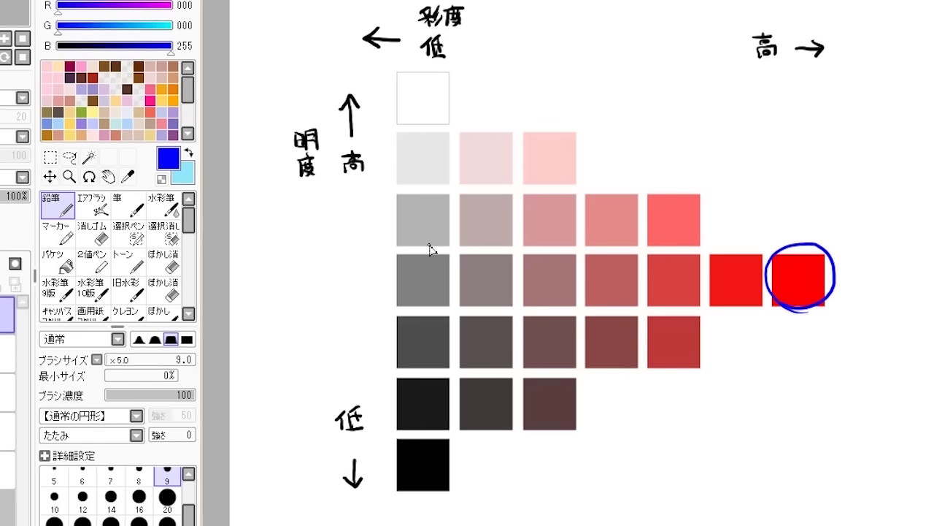
{"action": "mouse_move", "coordinate": [845, 275]}
{"action": "left_mouse_down"}
{"action": "mouse_move", "coordinate": [854, 272]}
{"action": "mouse_move", "coordinate": [853, 284]}
{"action": "left_mouse_up"}
{"action": "left_click_drag", "start_coordinate": [845, 294], "coordinate": [851, 293]}
{"action": "left_click_drag", "start_coordinate": [834, 234], "coordinate": [825, 140]}
{"action": "left_click_drag", "start_coordinate": [817, 152], "coordinate": [832, 152]}
{"action": "mouse_move", "coordinate": [772, 76]}
{"action": "left_mouse_down"}
{"action": "mouse_move", "coordinate": [772, 117]}
{"action": "mouse_move", "coordinate": [779, 102]}
{"action": "left_mouse_up"}
{"action": "left_click_drag", "start_coordinate": [831, 79], "coordinate": [838, 84]}
{"action": "left_click_drag", "start_coordinate": [832, 91], "coordinate": [838, 89]}
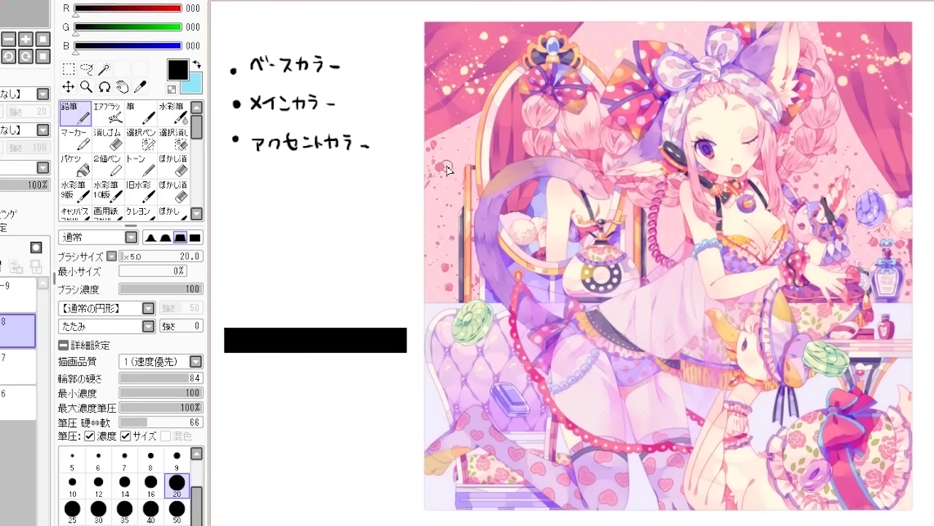
Step: Add a layer and paint the first half of the black bar in cream (255, 248, 226) sampled from the character's skin
{"action": "left_click", "coordinate": [20, 232]}
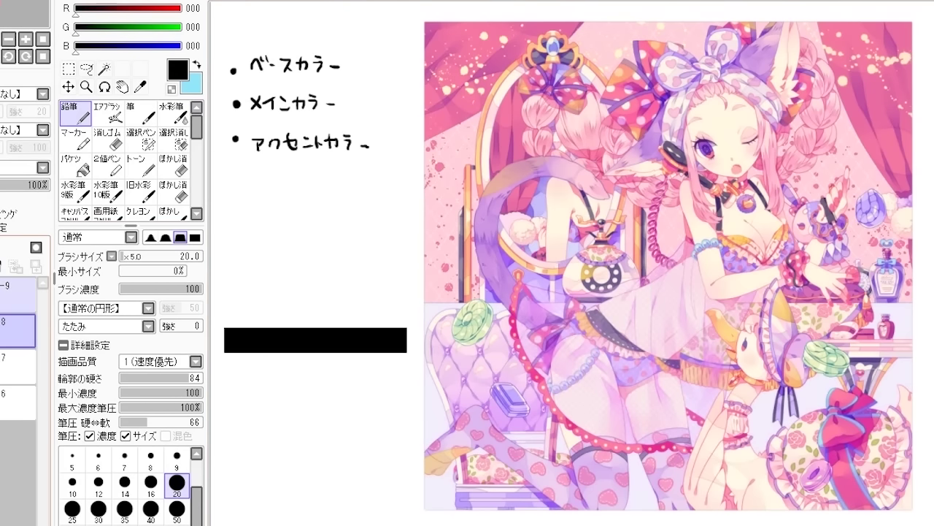
{"action": "left_click", "coordinate": [707, 200], "text": "alt"}
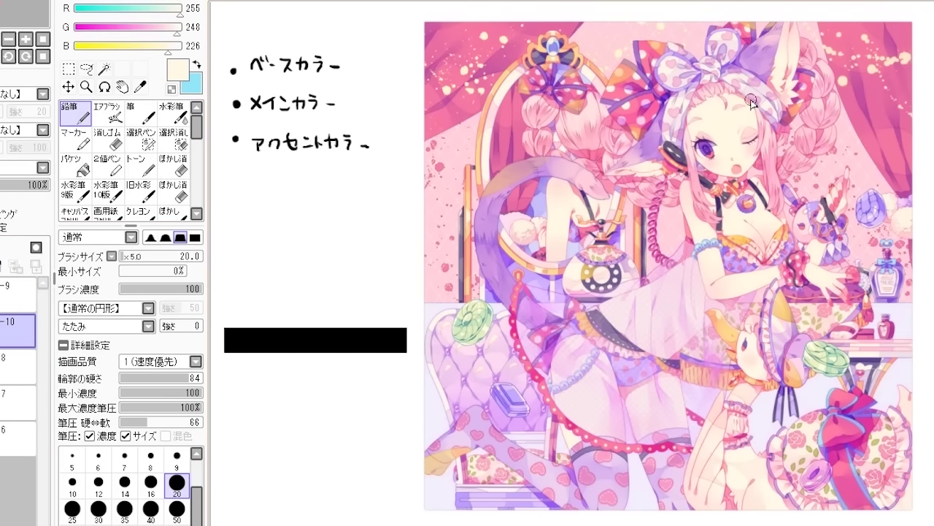
{"action": "mouse_move", "coordinate": [315, 340]}
{"action": "left_mouse_down"}
{"action": "mouse_move", "coordinate": [308, 365]}
{"action": "mouse_move", "coordinate": [307, 328]}
{"action": "mouse_move", "coordinate": [244, 326]}
{"action": "mouse_move", "coordinate": [231, 365]}
{"action": "left_mouse_up"}
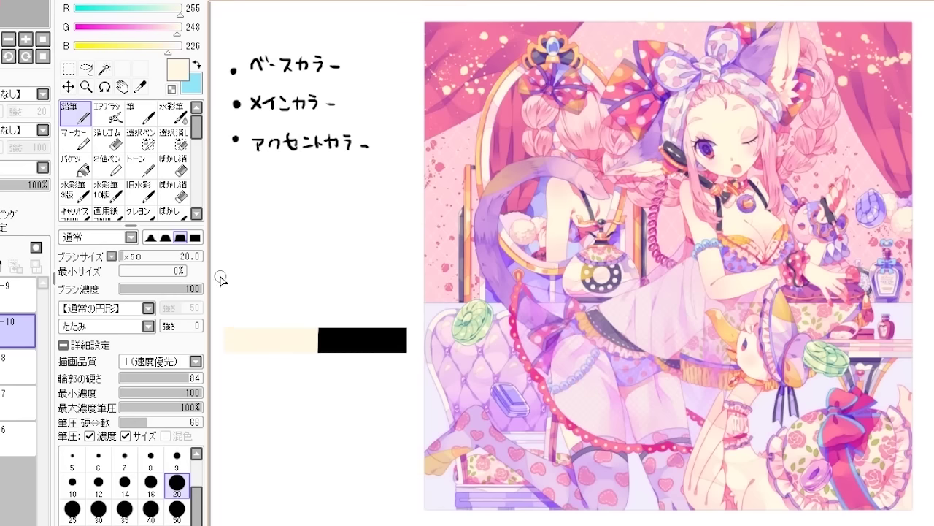
Step: Paint a pink section beside the cream in the bar, sampled from the illustration's background, and extend the cream section slightly into it
{"action": "left_click", "coordinate": [832, 91], "text": "alt"}
{"action": "left_click", "coordinate": [452, 121], "text": "alt"}
{"action": "mouse_move", "coordinate": [313, 329]}
{"action": "left_mouse_down"}
{"action": "mouse_move", "coordinate": [317, 321]}
{"action": "mouse_move", "coordinate": [333, 359]}
{"action": "mouse_move", "coordinate": [389, 350]}
{"action": "left_mouse_up"}
{"action": "left_click", "coordinate": [292, 339], "text": "alt"}
{"action": "mouse_move", "coordinate": [321, 330]}
{"action": "left_mouse_down"}
{"action": "mouse_move", "coordinate": [333, 350]}
{"action": "mouse_move", "coordinate": [337, 321]}
{"action": "left_mouse_up"}
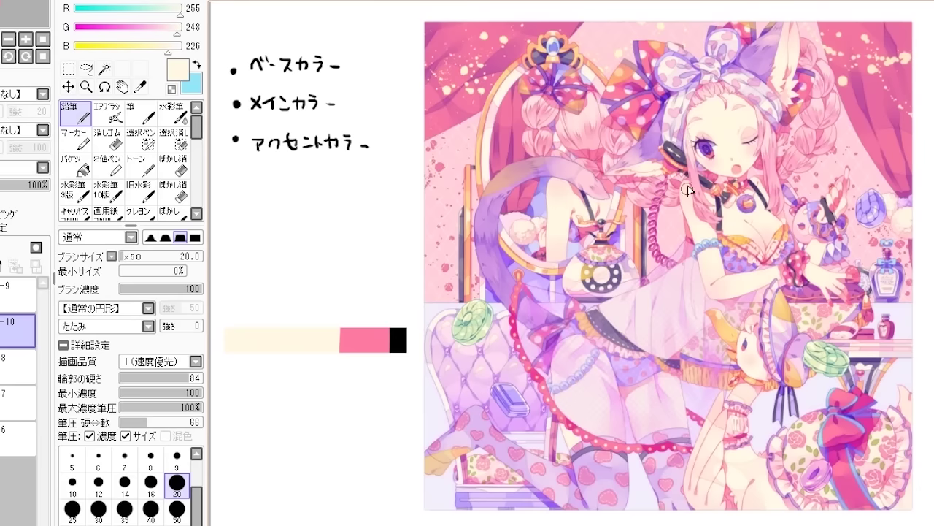
Step: Finish the bar with a dark purple end section and a narrow lilac section (205, 151, 226) beside the pink, and add a new layer
{"action": "left_click", "coordinate": [708, 152], "text": "alt"}
{"action": "mouse_move", "coordinate": [407, 365]}
{"action": "left_mouse_down"}
{"action": "mouse_move", "coordinate": [398, 340]}
{"action": "mouse_move", "coordinate": [396, 365]}
{"action": "mouse_move", "coordinate": [394, 340]}
{"action": "left_mouse_up"}
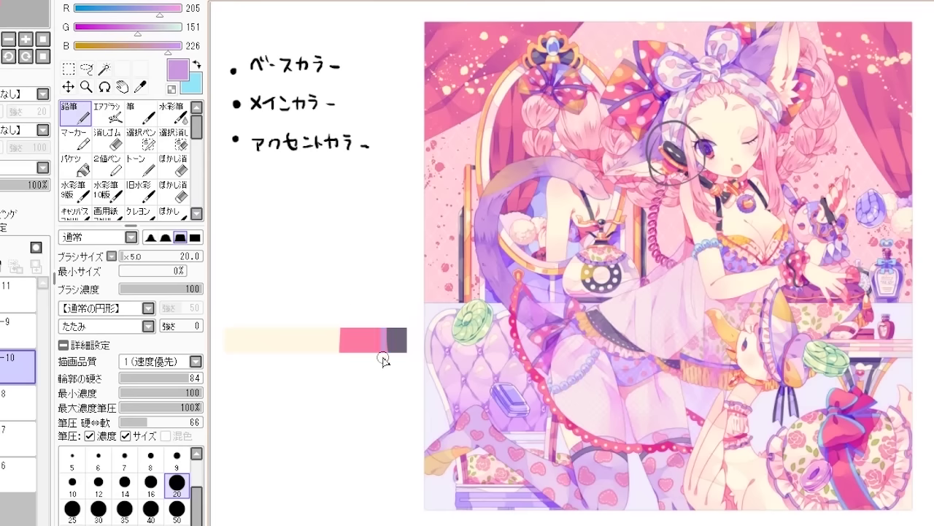
{"action": "left_click_drag", "start_coordinate": [379, 334], "coordinate": [379, 346]}
{"action": "key", "text": "ctrl+shift+n"}
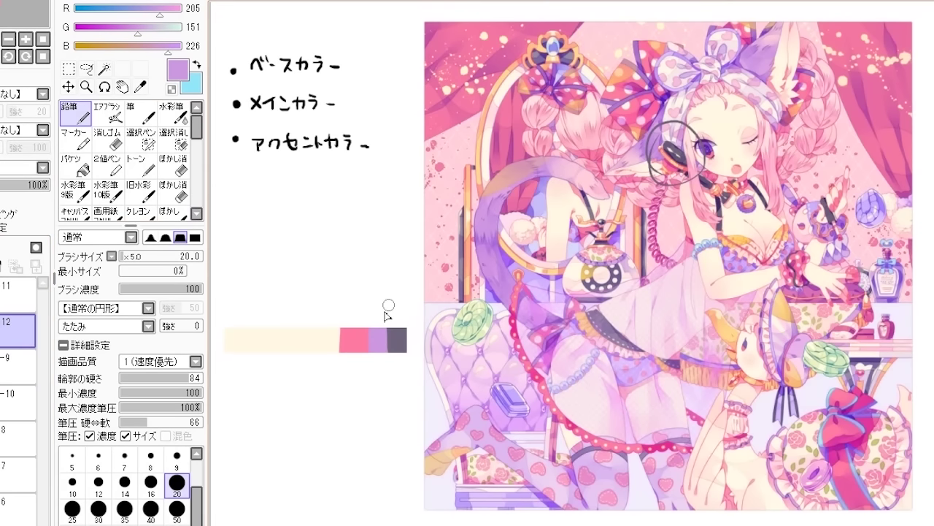
{"action": "left_click", "coordinate": [355, 339], "text": "alt"}
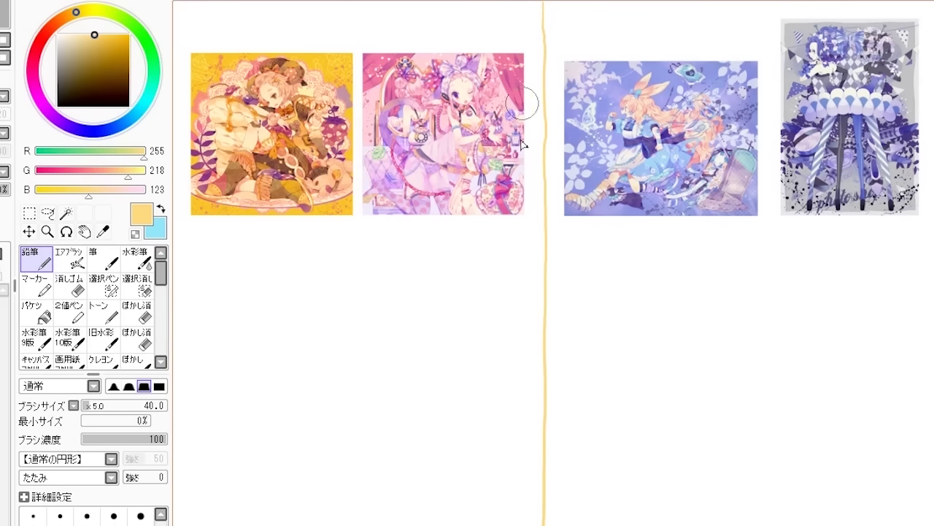
Step: Paint an orange dot (254, 176, 0) under the yellow illustration and a pink dot (246, 118, 160) under the pink one
{"action": "left_click_drag", "start_coordinate": [122, 180], "coordinate": [35, 191]}
{"action": "left_click", "coordinate": [233, 257]}
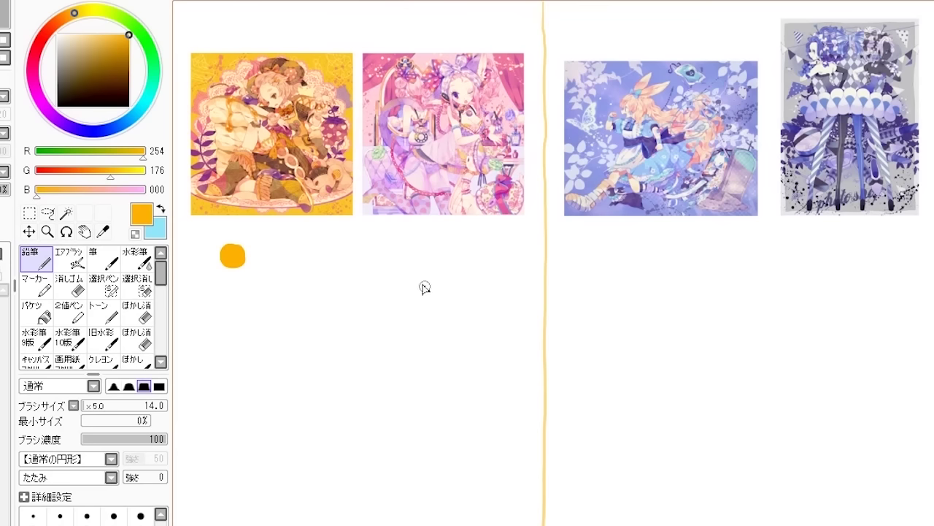
{"action": "left_click", "coordinate": [411, 258]}
{"action": "left_click", "coordinate": [409, 256]}
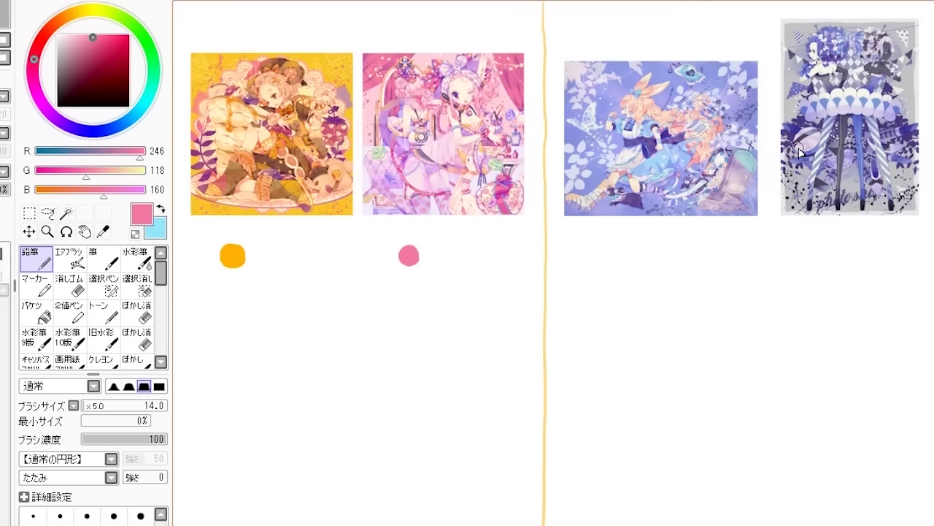
Step: Paint a light blue dot under the blue illustration and a blue-violet dot (97, 118, 210) under the grey one, using colours sampled from each
{"action": "left_click", "coordinate": [850, 118], "text": "alt"}
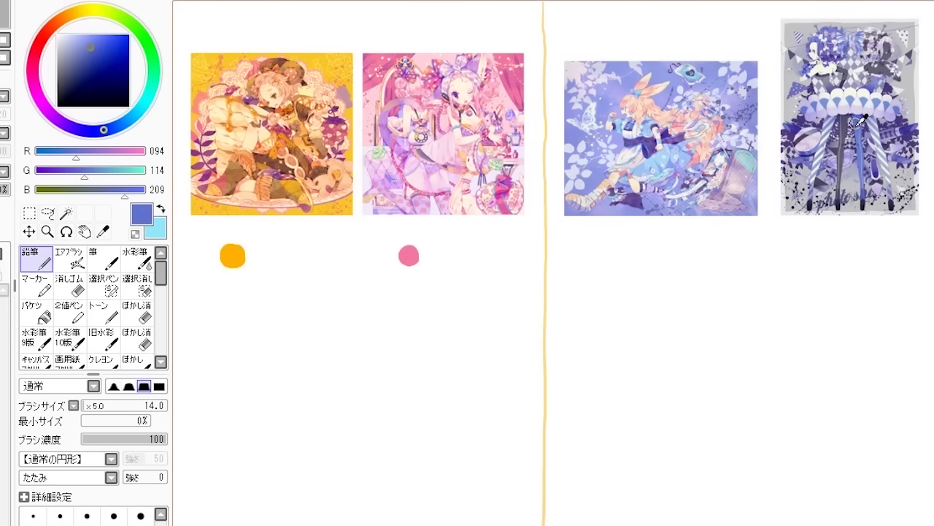
{"action": "left_click", "coordinate": [652, 164], "text": "alt"}
{"action": "left_click", "coordinate": [659, 248]}
{"action": "left_click", "coordinate": [857, 126], "text": "alt"}
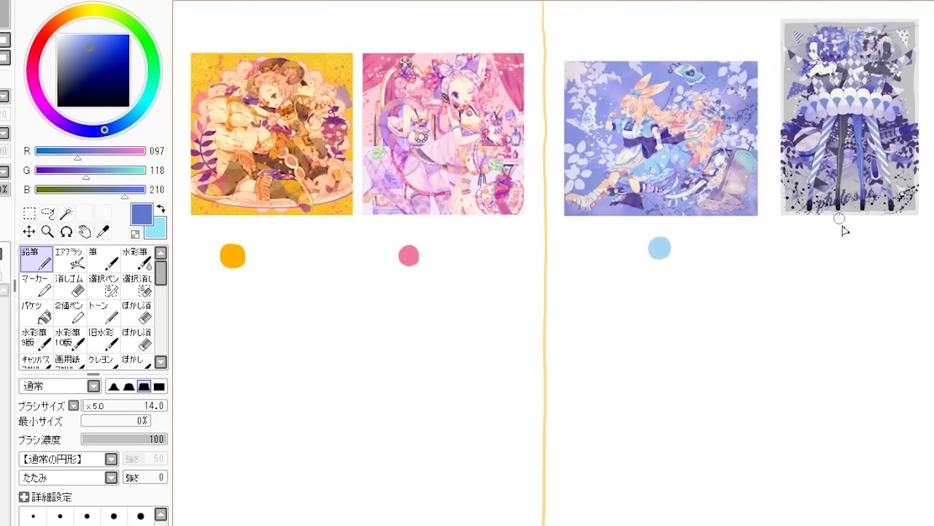
{"action": "left_click_drag", "start_coordinate": [843, 252], "coordinate": [845, 255]}
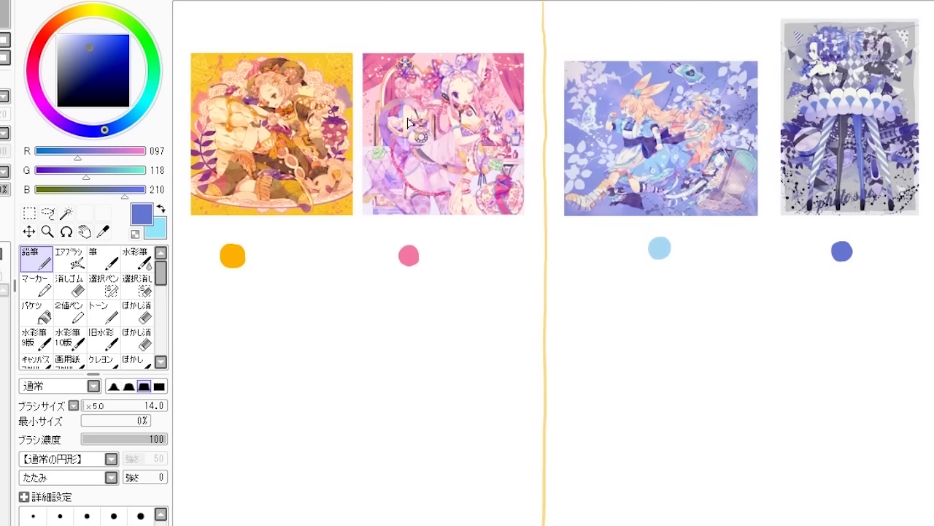
Step: Add a yellow dot and a deep orange dot (255, 114, 1) beside the first orange dot, and enclose all three in an orange outline
{"action": "left_click", "coordinate": [249, 167], "text": "alt"}
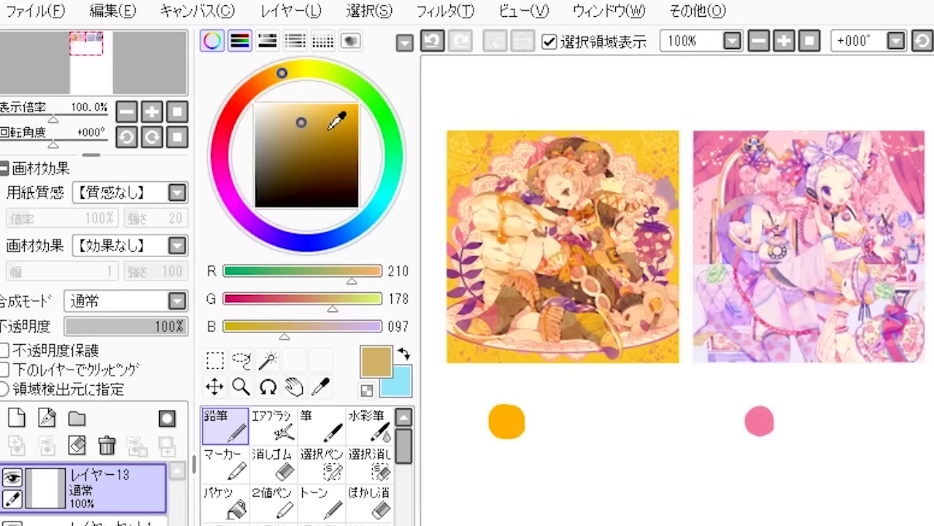
{"action": "left_click", "coordinate": [358, 104]}
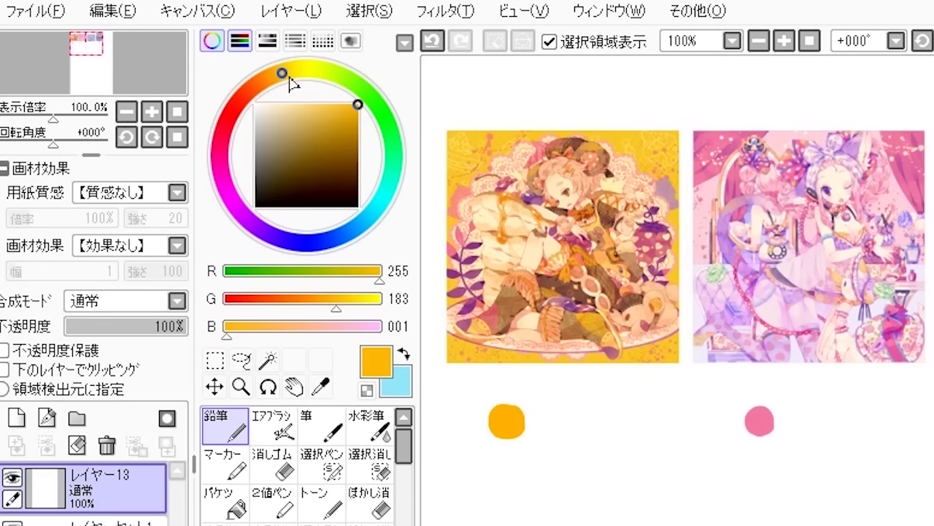
{"action": "left_click", "coordinate": [311, 73]}
{"action": "mouse_move", "coordinate": [561, 418]}
{"action": "left_mouse_down"}
{"action": "mouse_move", "coordinate": [568, 423]}
{"action": "mouse_move", "coordinate": [554, 413]}
{"action": "left_mouse_up"}
{"action": "left_click", "coordinate": [300, 70]}
{"action": "left_click_drag", "start_coordinate": [302, 75], "coordinate": [250, 94]}
{"action": "left_click", "coordinate": [259, 83]}
{"action": "mouse_move", "coordinate": [616, 428]}
{"action": "left_mouse_down"}
{"action": "mouse_move", "coordinate": [621, 411]}
{"action": "mouse_move", "coordinate": [475, 445]}
{"action": "mouse_move", "coordinate": [611, 378]}
{"action": "left_mouse_up"}
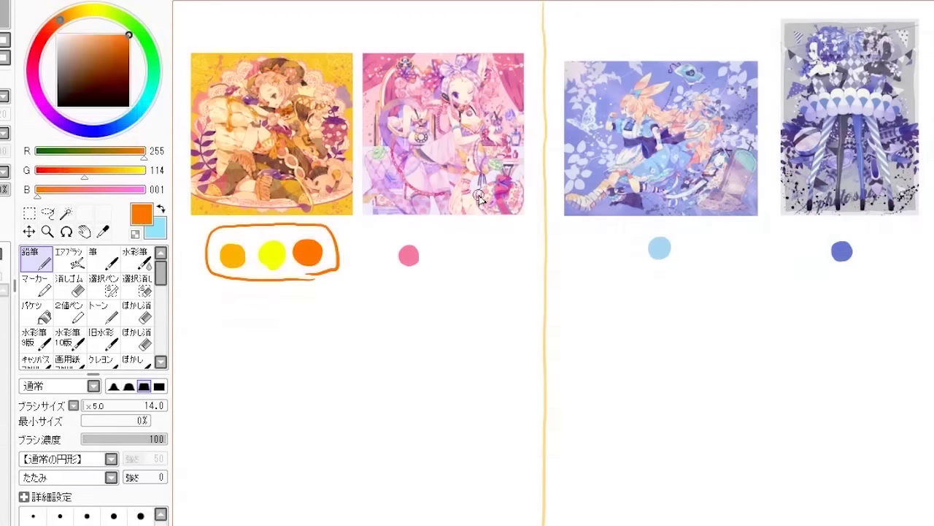
Step: Paint a red dot (255, 2, 1) and a green dot (0, 150, 0) below the outlined orange and yellow dots
{"action": "left_click", "coordinate": [42, 41]}
{"action": "left_click_drag", "start_coordinate": [223, 317], "coordinate": [241, 328]}
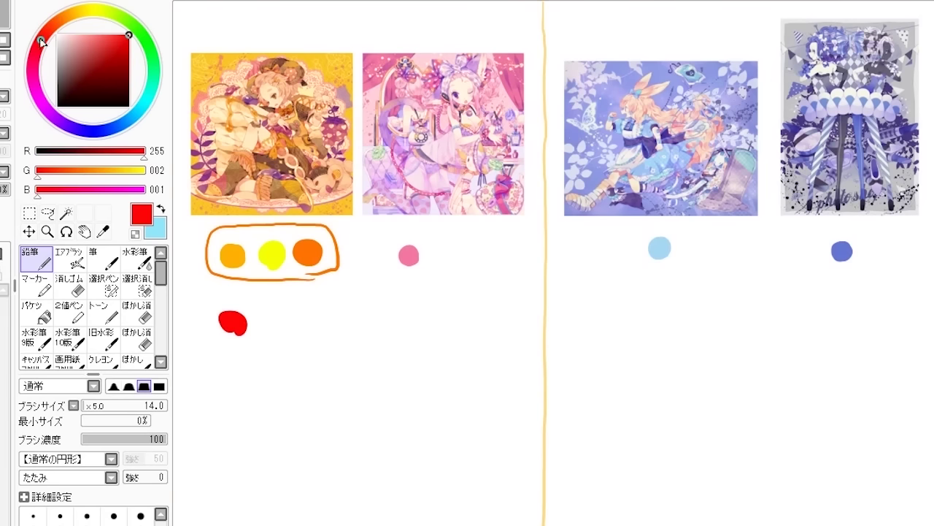
{"action": "left_click", "coordinate": [150, 46]}
{"action": "left_click", "coordinate": [114, 64]}
{"action": "mouse_move", "coordinate": [273, 326]}
{"action": "left_mouse_down"}
{"action": "mouse_move", "coordinate": [268, 318]}
{"action": "mouse_move", "coordinate": [264, 329]}
{"action": "mouse_move", "coordinate": [271, 320]}
{"action": "left_mouse_up"}
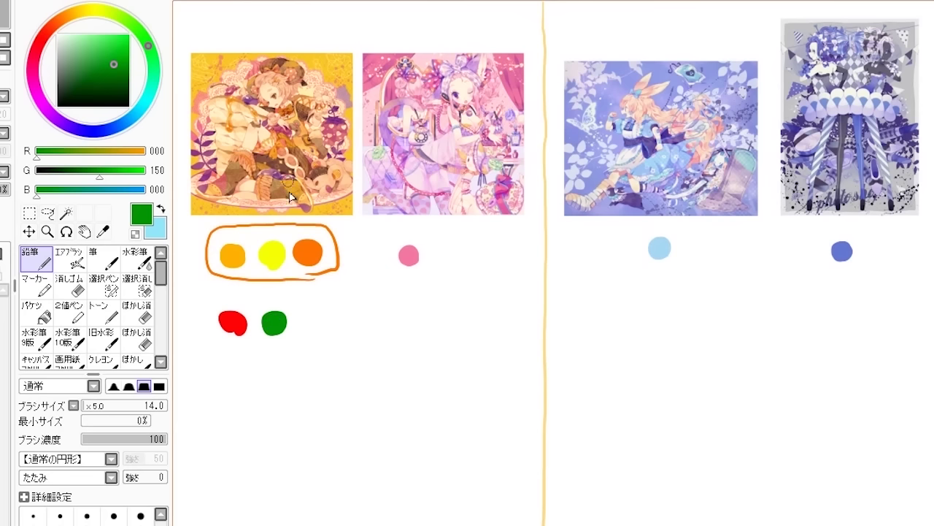
Step: Write the bulleted notes イラストのテーマ and 近い色相の色 in black, and draw a curved arrow from the second note to the outlined dots
{"action": "left_click", "coordinate": [270, 253], "text": "alt"}
{"action": "mouse_move", "coordinate": [76, 17]}
{"action": "left_mouse_down"}
{"action": "mouse_move", "coordinate": [63, 20]}
{"action": "mouse_move", "coordinate": [132, 30]}
{"action": "mouse_move", "coordinate": [111, 14]}
{"action": "mouse_move", "coordinate": [64, 19]}
{"action": "mouse_move", "coordinate": [84, 13]}
{"action": "mouse_move", "coordinate": [134, 56]}
{"action": "mouse_move", "coordinate": [146, 90]}
{"action": "mouse_move", "coordinate": [141, 75]}
{"action": "left_mouse_up"}
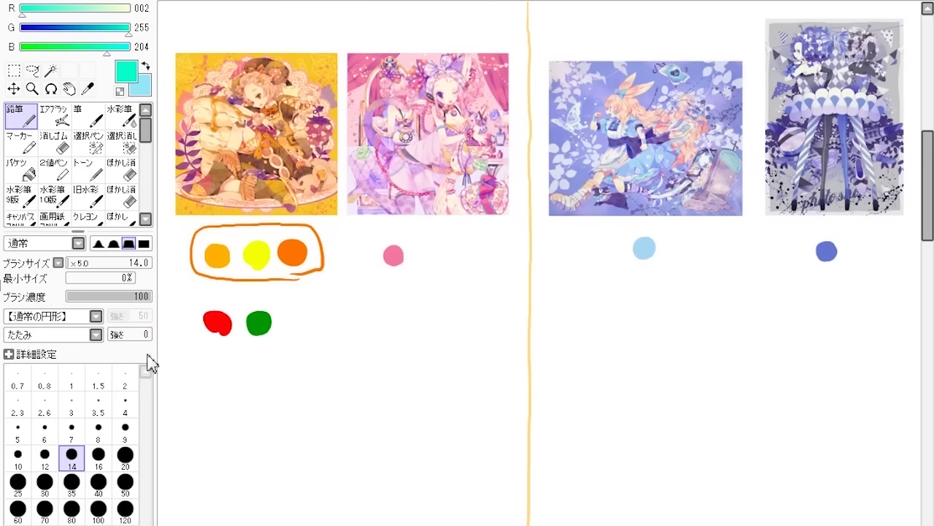
{"action": "left_click", "coordinate": [119, 462]}
{"action": "left_click", "coordinate": [20, 13]}
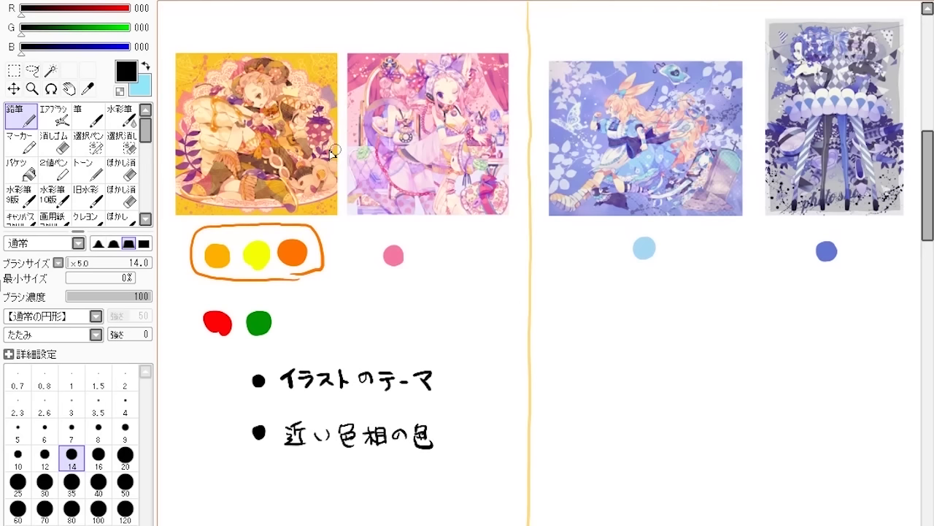
{"action": "mouse_move", "coordinate": [191, 279]}
{"action": "left_mouse_down"}
{"action": "mouse_move", "coordinate": [206, 274]}
{"action": "mouse_move", "coordinate": [225, 434]}
{"action": "mouse_move", "coordinate": [238, 438]}
{"action": "left_mouse_up"}
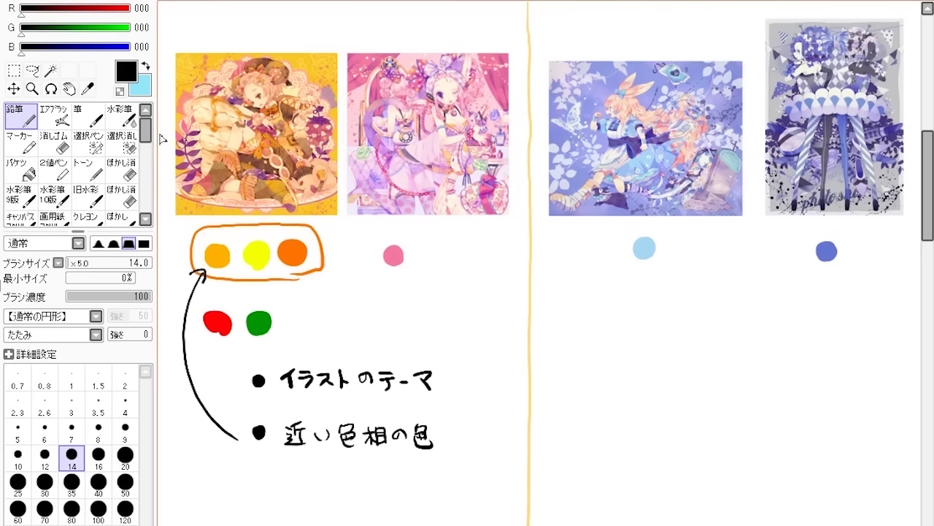
Step: Set the brush size to 4 and sketch two parallelogram paper sheets side by side in the empty area under the blue illustration
{"action": "left_click", "coordinate": [19, 1]}
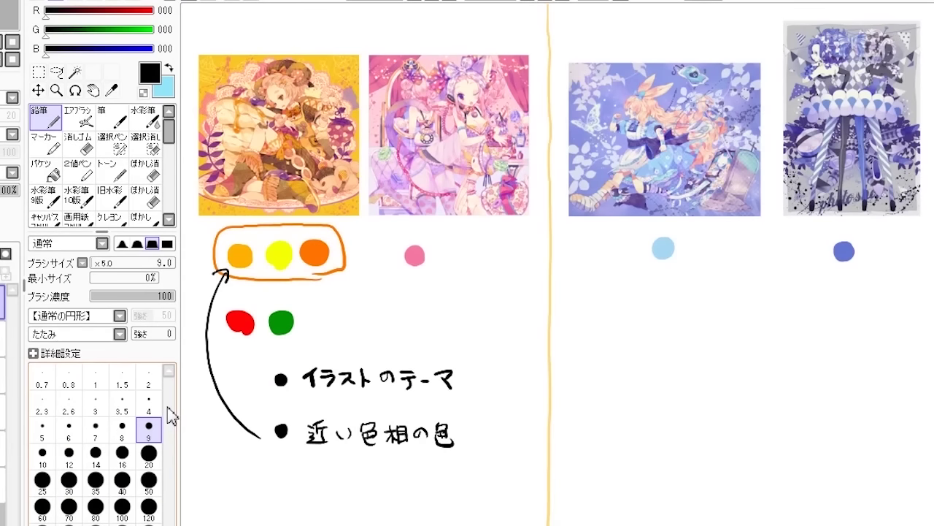
{"action": "left_click", "coordinate": [152, 11]}
{"action": "left_click", "coordinate": [136, 29]}
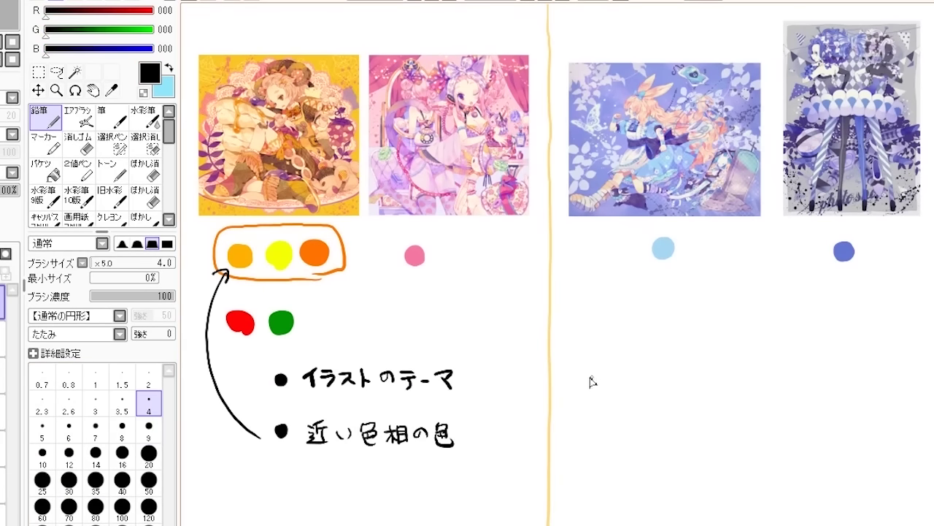
{"action": "mouse_move", "coordinate": [587, 377]}
{"action": "left_mouse_down"}
{"action": "mouse_move", "coordinate": [610, 400]}
{"action": "mouse_move", "coordinate": [598, 375]}
{"action": "mouse_move", "coordinate": [676, 417]}
{"action": "left_mouse_up"}
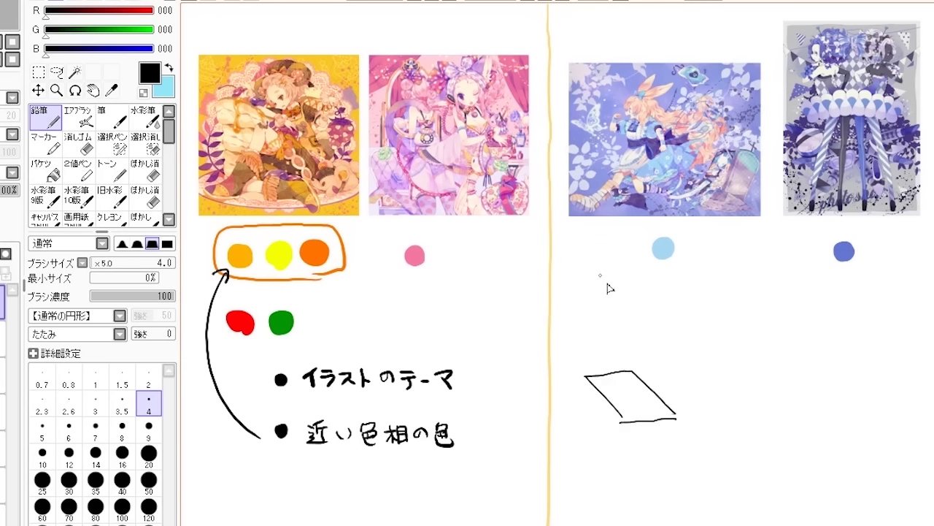
{"action": "mouse_move", "coordinate": [706, 375]}
{"action": "left_mouse_down"}
{"action": "mouse_move", "coordinate": [728, 401]}
{"action": "mouse_move", "coordinate": [707, 378]}
{"action": "mouse_move", "coordinate": [780, 375]}
{"action": "mouse_move", "coordinate": [757, 375]}
{"action": "mouse_move", "coordinate": [806, 419]}
{"action": "left_mouse_up"}
{"action": "left_click_drag", "start_coordinate": [741, 425], "coordinate": [812, 426]}
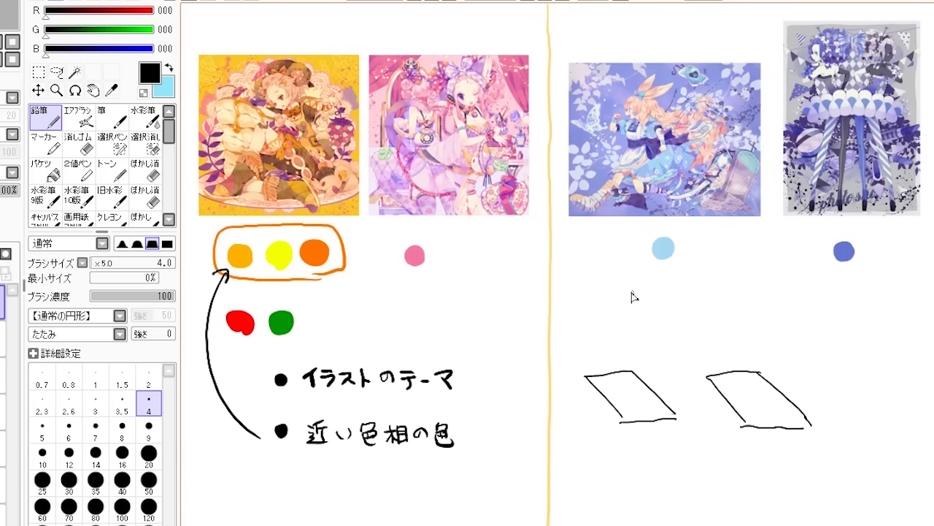
Step: Sketch a lamp bar with two spreading light lines above the first sheet, and label that sheet コピー
{"action": "left_click_drag", "start_coordinate": [590, 272], "coordinate": [657, 283]}
{"action": "left_click_drag", "start_coordinate": [594, 291], "coordinate": [579, 349]}
{"action": "left_click_drag", "start_coordinate": [657, 292], "coordinate": [671, 352]}
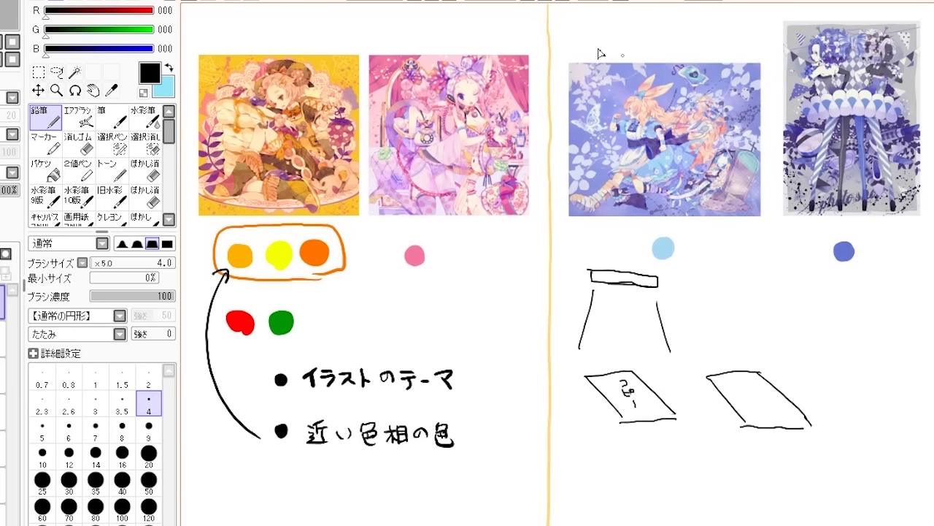
Step: Draw an orange-yellow lamp (255, 200, 0) with light lines above the second sheet, and fill the sheet with light yellow
{"action": "left_click", "coordinate": [748, 287]}
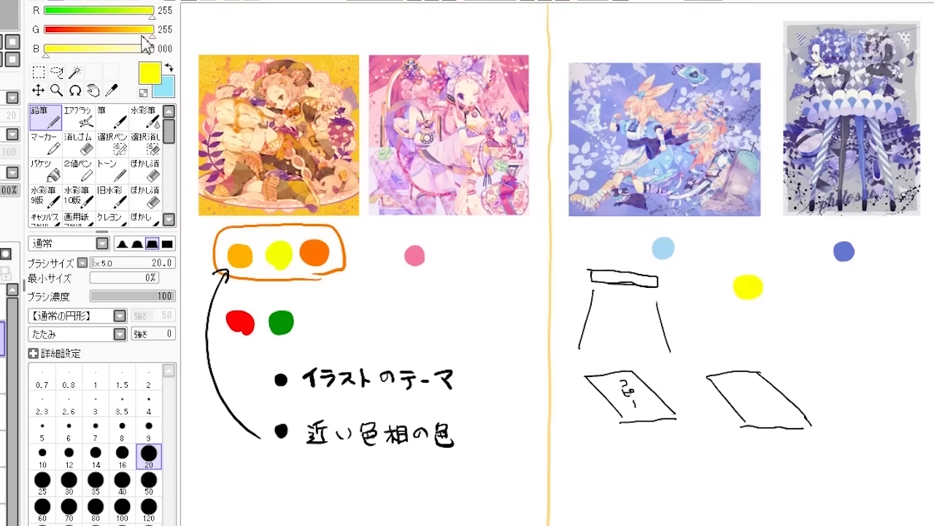
{"action": "left_click_drag", "start_coordinate": [146, 42], "coordinate": [130, 35]}
{"action": "left_click", "coordinate": [748, 286]}
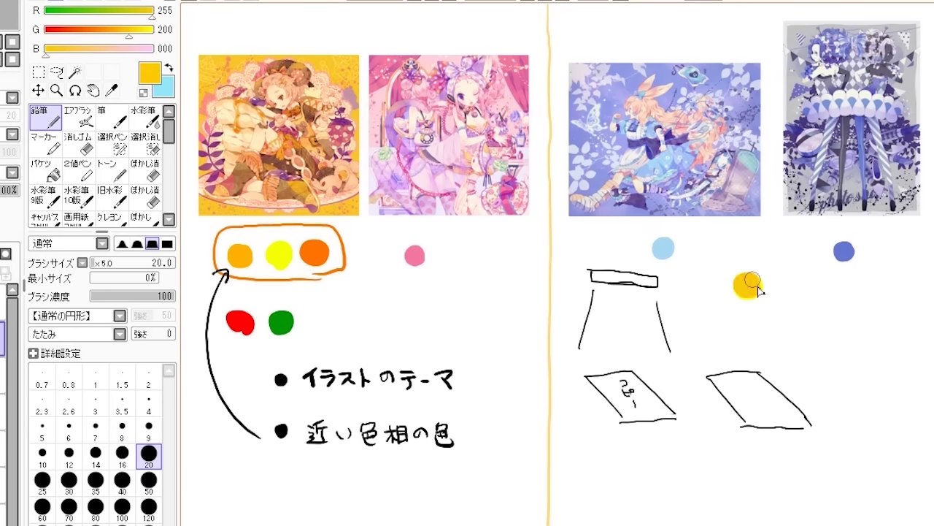
{"action": "right_click", "coordinate": [738, 286]}
{"action": "mouse_move", "coordinate": [734, 377]}
{"action": "left_mouse_down"}
{"action": "mouse_move", "coordinate": [774, 419]}
{"action": "mouse_move", "coordinate": [761, 383]}
{"action": "left_mouse_up"}
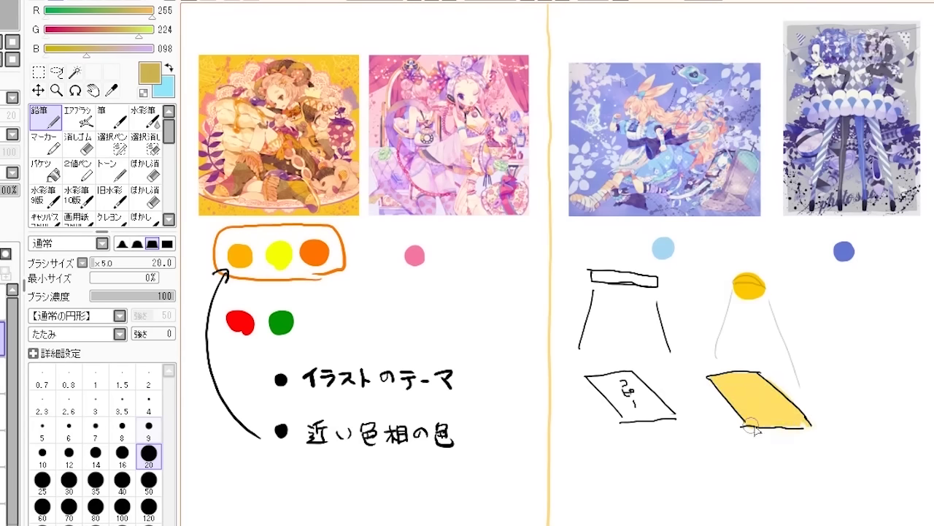
Step: Draw a red arrow to the rabbit character's white clothing, and paint a red-outlined circle filled with its sampled off-white beside the light blue dot
{"action": "left_click_drag", "start_coordinate": [147, 29], "coordinate": [163, 25]}
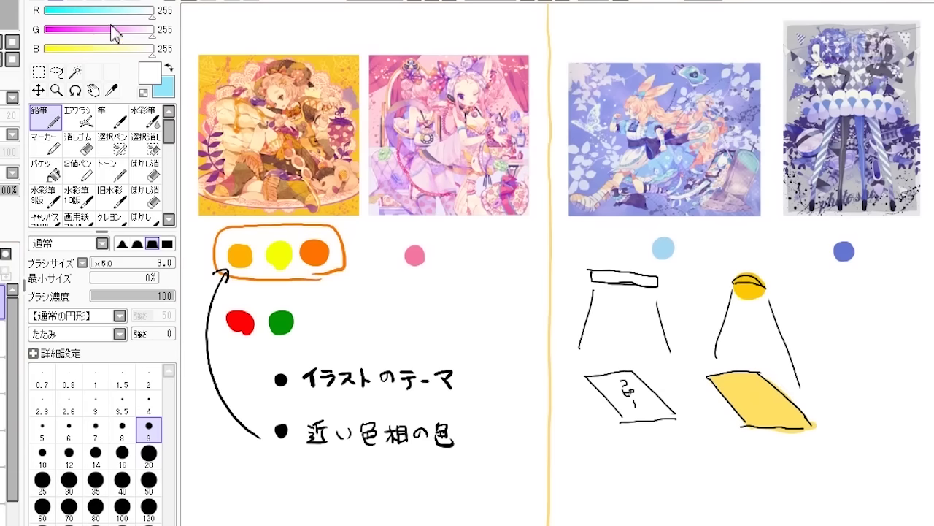
{"action": "left_click", "coordinate": [38, 6]}
{"action": "mouse_move", "coordinate": [629, 162]}
{"action": "left_mouse_down"}
{"action": "mouse_move", "coordinate": [667, 216]}
{"action": "mouse_move", "coordinate": [712, 249]}
{"action": "mouse_move", "coordinate": [694, 255]}
{"action": "left_mouse_up"}
{"action": "left_click_drag", "start_coordinate": [626, 172], "coordinate": [638, 169]}
{"action": "left_click", "coordinate": [622, 137], "text": "alt"}
{"action": "left_click_drag", "start_coordinate": [690, 236], "coordinate": [703, 255]}
Step: Sample a pale colour from the pink illustration and dab it beneath that illustration, beside the pink dot
{"action": "left_click", "coordinate": [478, 157], "text": "alt"}
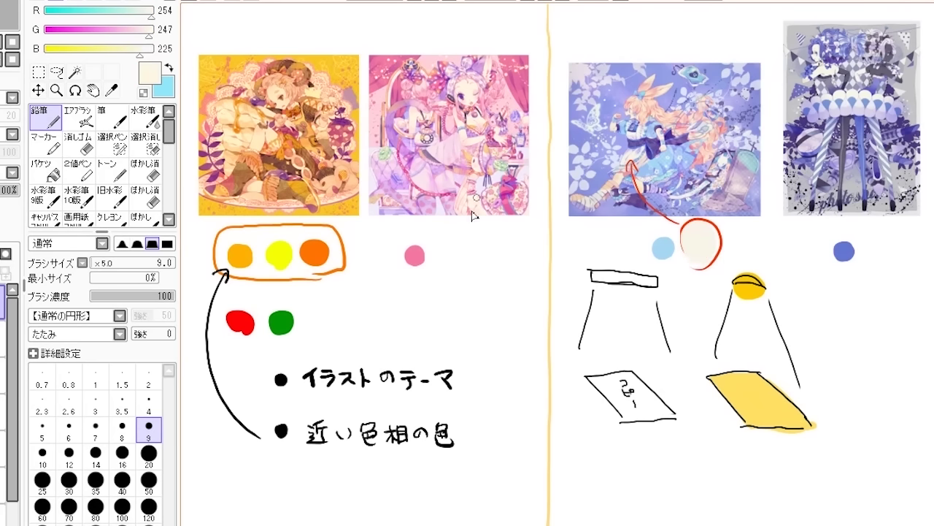
{"action": "left_click", "coordinate": [505, 194], "text": "alt"}
{"action": "left_click_drag", "start_coordinate": [474, 242], "coordinate": [475, 245]}
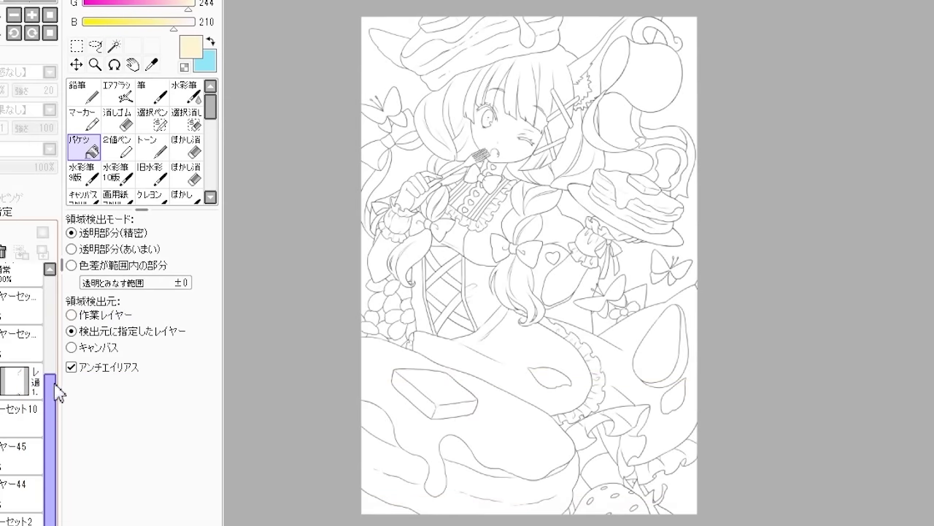
Step: On レイヤー46, circle the cream swatch and the orange-coral pair in magenta (255, 0, 210), and draw an arrow down to the strawberry outline
{"action": "left_click_drag", "start_coordinate": [57, 407], "coordinate": [51, 313]}
{"action": "left_click", "coordinate": [3, 273]}
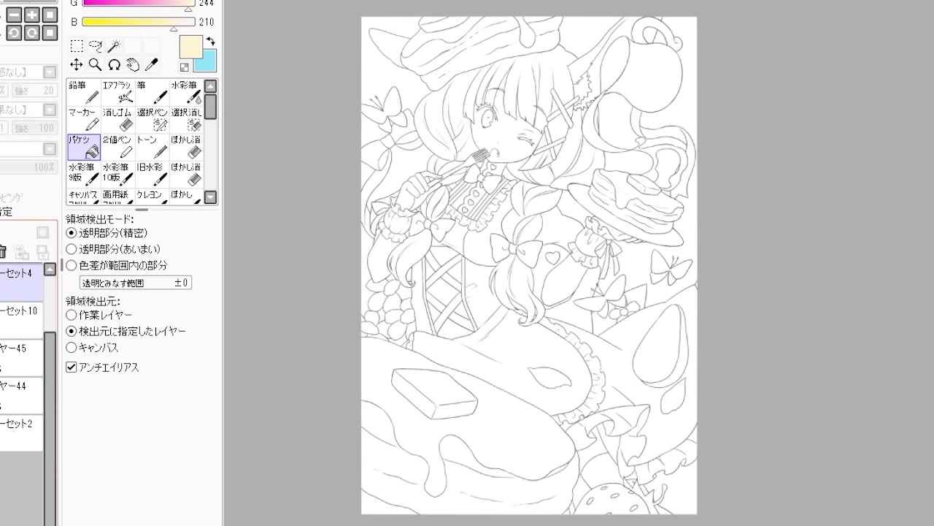
{"action": "scroll", "coordinate": [22, 307], "scroll_direction": "up", "scroll_amount": 2}
{"action": "left_click", "coordinate": [15, 314]}
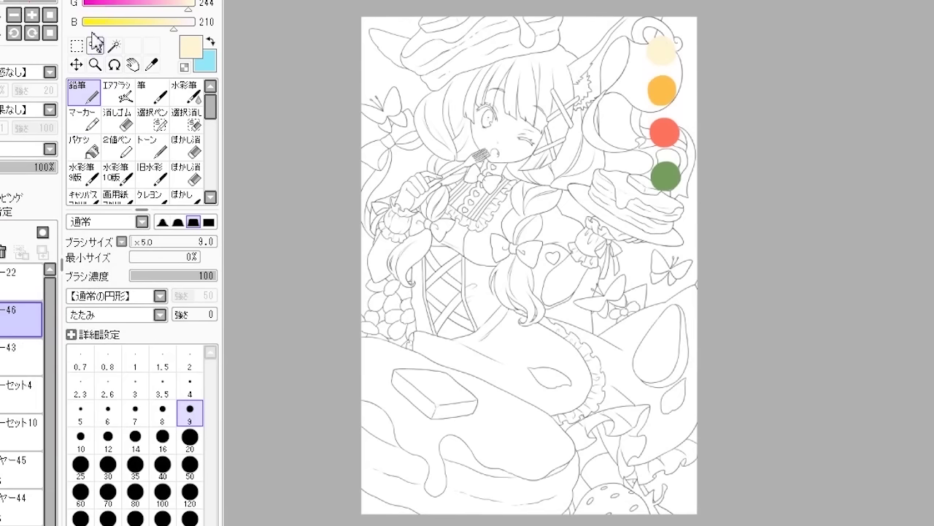
{"action": "mouse_move", "coordinate": [673, 78]}
{"action": "left_mouse_down"}
{"action": "mouse_move", "coordinate": [640, 88]}
{"action": "mouse_move", "coordinate": [671, 73]}
{"action": "mouse_move", "coordinate": [689, 108]}
{"action": "mouse_move", "coordinate": [678, 150]}
{"action": "mouse_move", "coordinate": [660, 154]}
{"action": "mouse_move", "coordinate": [639, 105]}
{"action": "mouse_move", "coordinate": [662, 76]}
{"action": "left_mouse_up"}
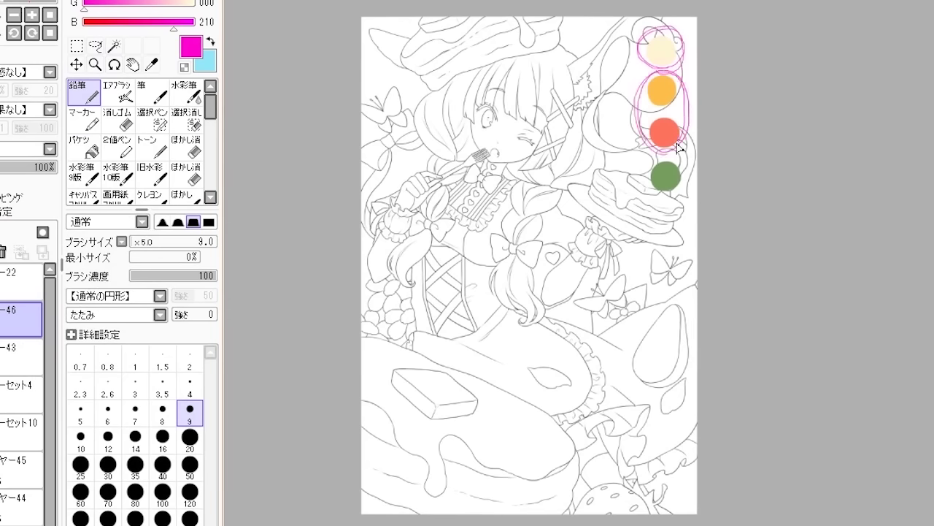
{"action": "mouse_move", "coordinate": [652, 143]}
{"action": "left_mouse_down"}
{"action": "mouse_move", "coordinate": [629, 200]}
{"action": "mouse_move", "coordinate": [639, 305]}
{"action": "left_mouse_up"}
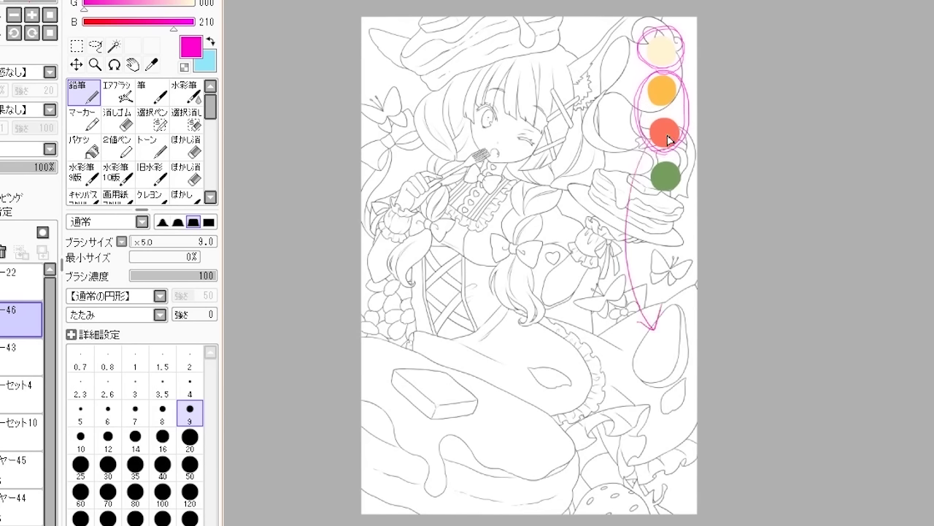
{"action": "mouse_move", "coordinate": [655, 136]}
{"action": "left_mouse_down"}
{"action": "mouse_move", "coordinate": [641, 405]}
{"action": "mouse_move", "coordinate": [629, 316]}
{"action": "mouse_move", "coordinate": [649, 166]}
{"action": "mouse_move", "coordinate": [668, 201]}
{"action": "mouse_move", "coordinate": [664, 157]}
{"action": "left_mouse_up"}
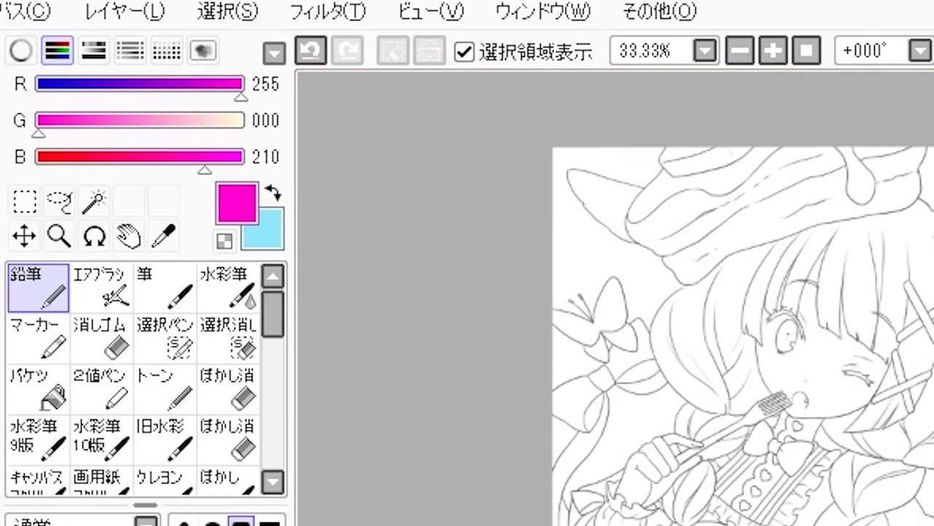
Step: Sample the orange swatch (255, 190, 72) and the coral swatch to compare their RGB values
{"action": "left_click", "coordinate": [93, 200]}
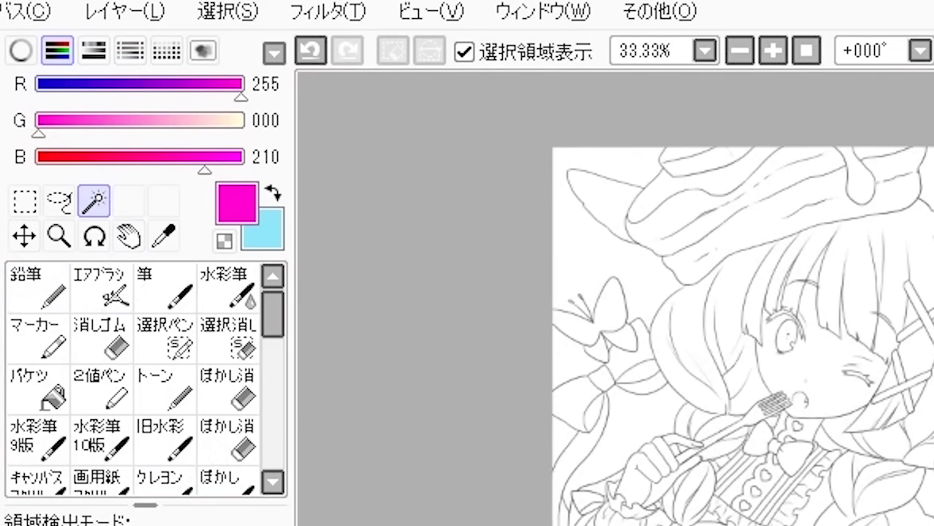
{"action": "left_click", "coordinate": [41, 288]}
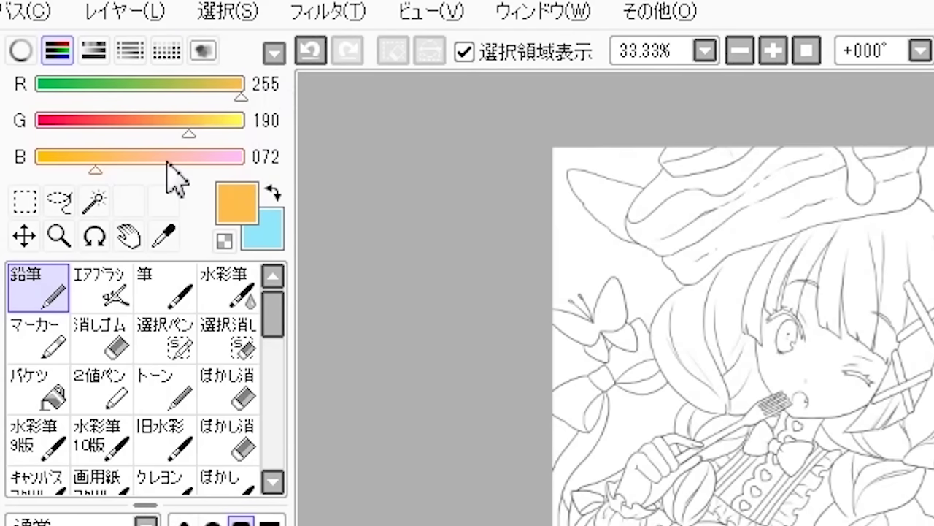
{"action": "left_click_drag", "start_coordinate": [167, 178], "coordinate": [209, 104]}
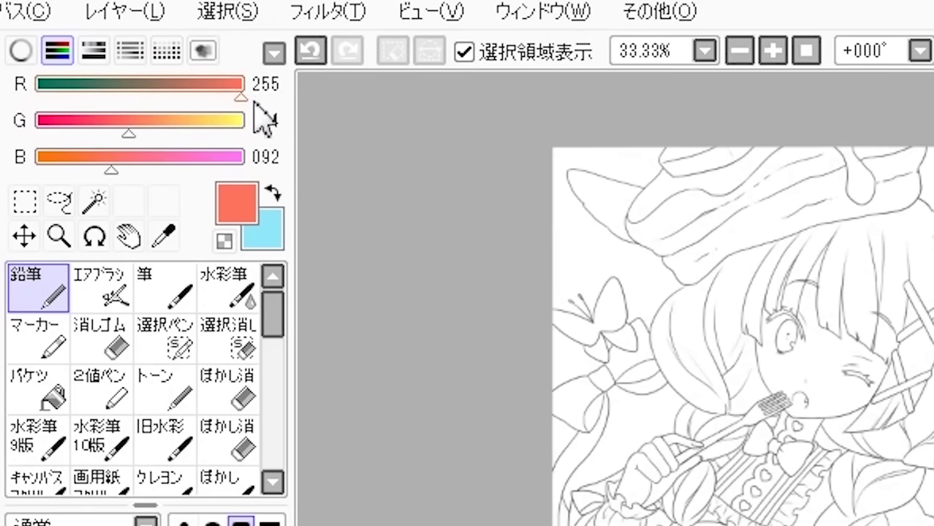
{"action": "left_click", "coordinate": [195, 120]}
{"action": "left_click_drag", "start_coordinate": [196, 121], "coordinate": [201, 121]}
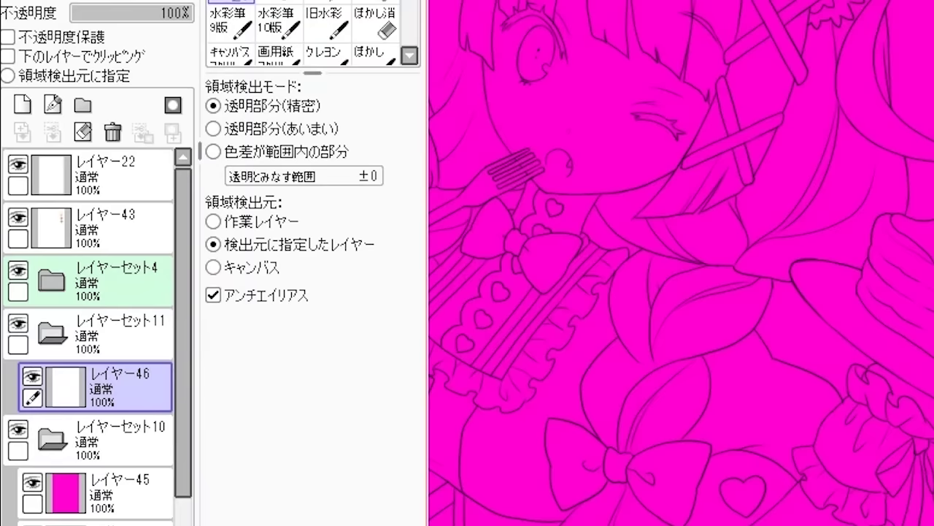
Step: Inspect and collapse レイヤーセット4, and on レイヤー46 fill the face with the cream base colour and the open eye's iris with coral
{"action": "left_click", "coordinate": [30, 360]}
{"action": "left_click", "coordinate": [52, 283]}
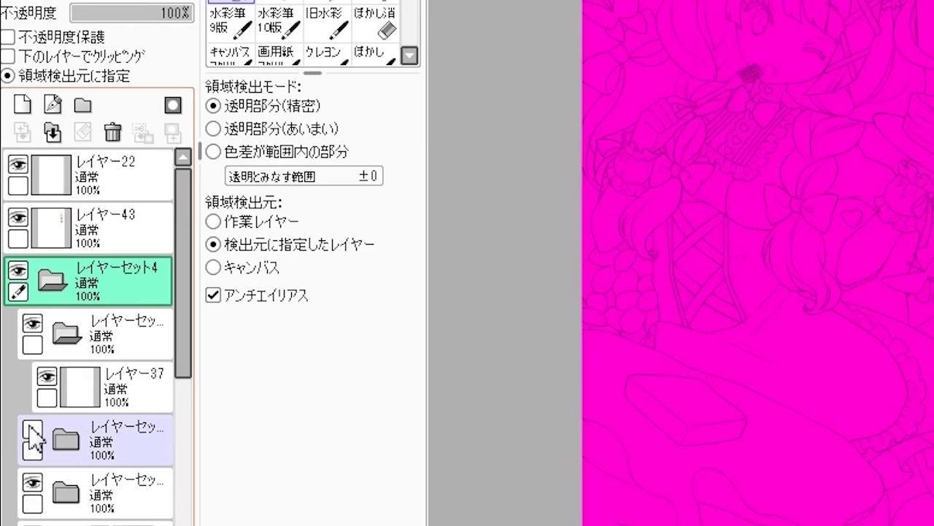
{"action": "scroll", "coordinate": [71, 292], "scroll_direction": "down", "scroll_amount": 1}
{"action": "left_click", "coordinate": [53, 232]}
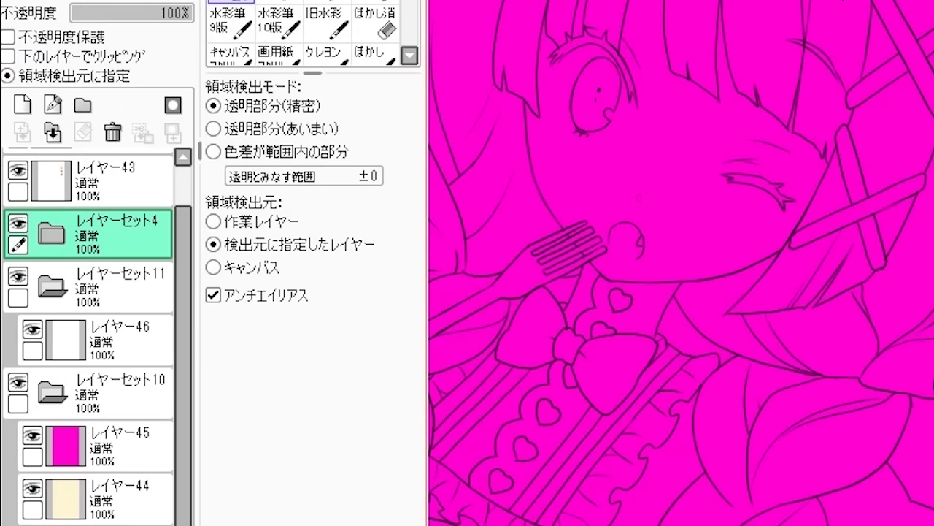
{"action": "left_click", "coordinate": [106, 352]}
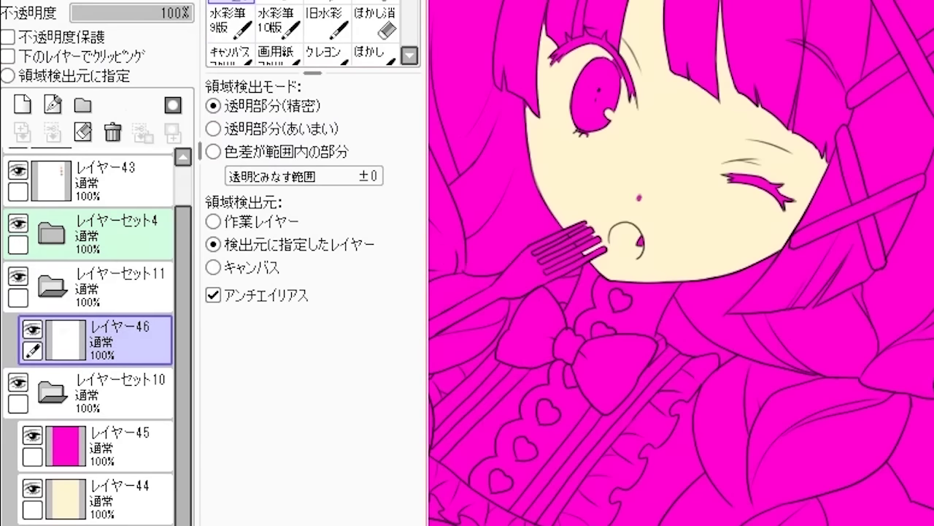
{"action": "scroll", "coordinate": [689, 150], "scroll_direction": "down", "scroll_amount": 2}
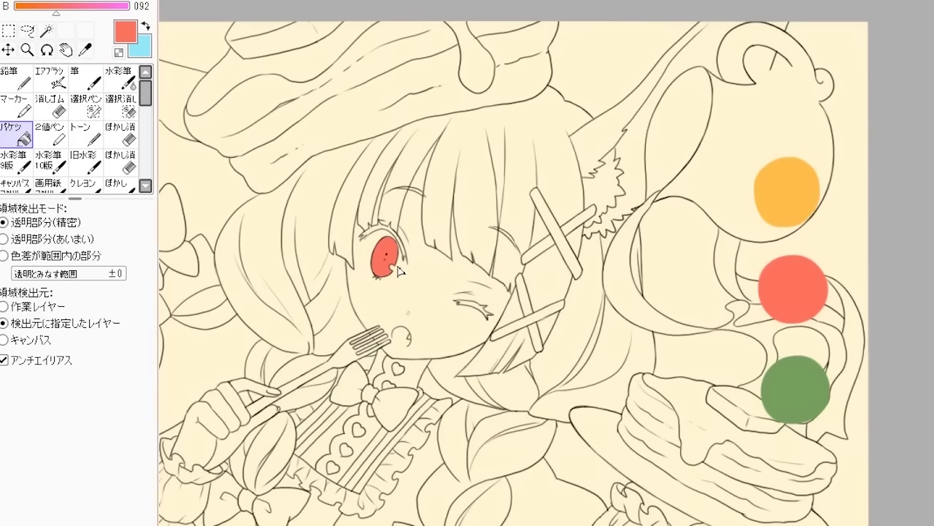
Step: Shift the iris's coral fill to a slightly paler tone with the hue and saturation adjustment
{"action": "key", "text": "ctrl+u"}
{"action": "left_click_drag", "start_coordinate": [813, 125], "coordinate": [354, 59]}
{"action": "left_click_drag", "start_coordinate": [504, 151], "coordinate": [538, 151]}
{"action": "left_click", "coordinate": [502, 189]}
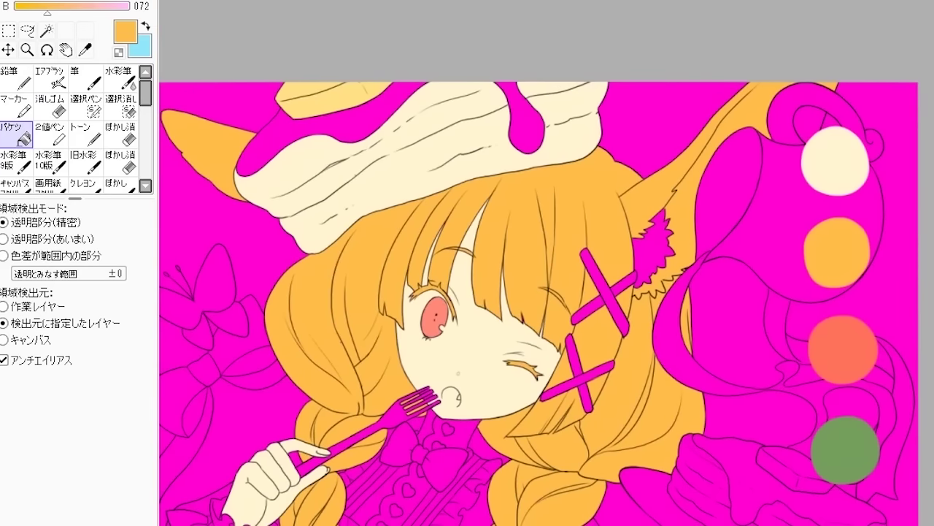
Step: Fill the syrup on the pancake hat with brown, and repaint it in a lighter brown with a large Pencil brush
{"action": "left_click_drag", "start_coordinate": [95, 2], "coordinate": [79, 1]}
{"action": "left_click", "coordinate": [307, 128]}
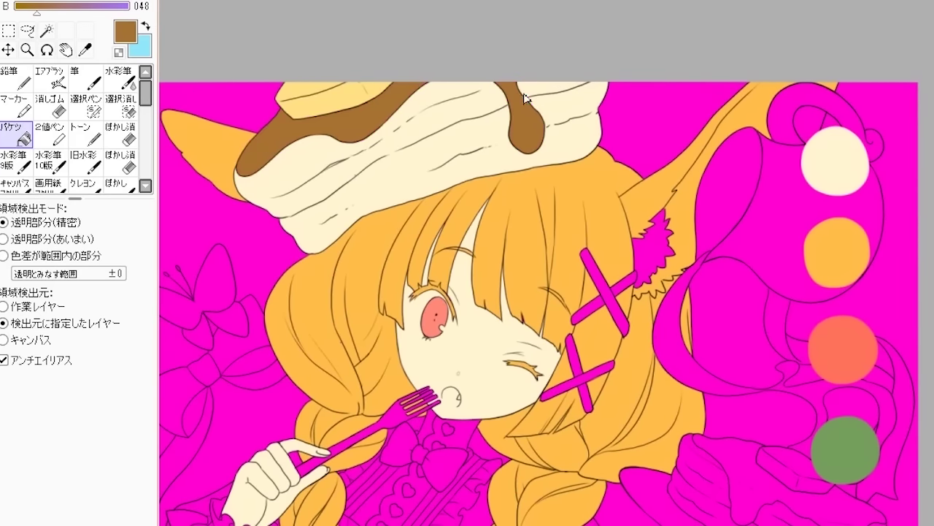
{"action": "left_click_drag", "start_coordinate": [36, 6], "coordinate": [40, 6]}
{"action": "left_click", "coordinate": [16, 76]}
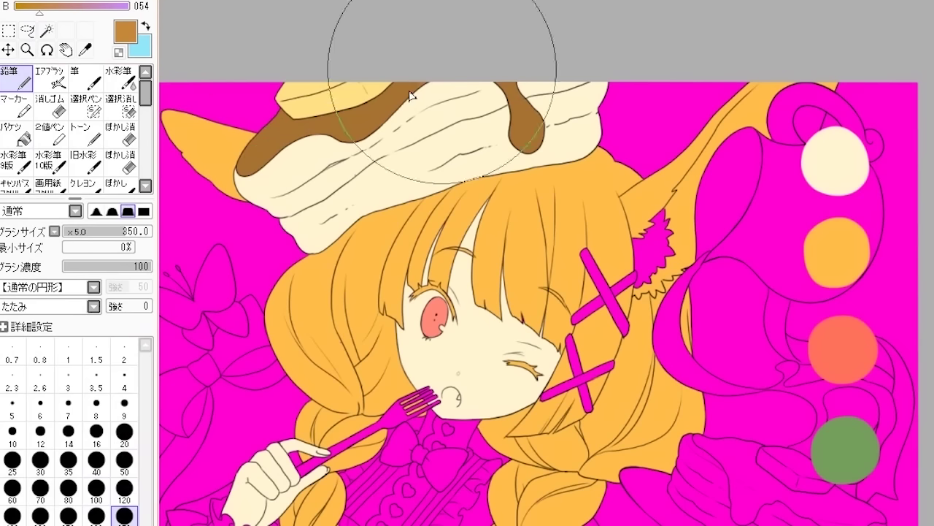
{"action": "left_click_drag", "start_coordinate": [469, 29], "coordinate": [291, 138]}
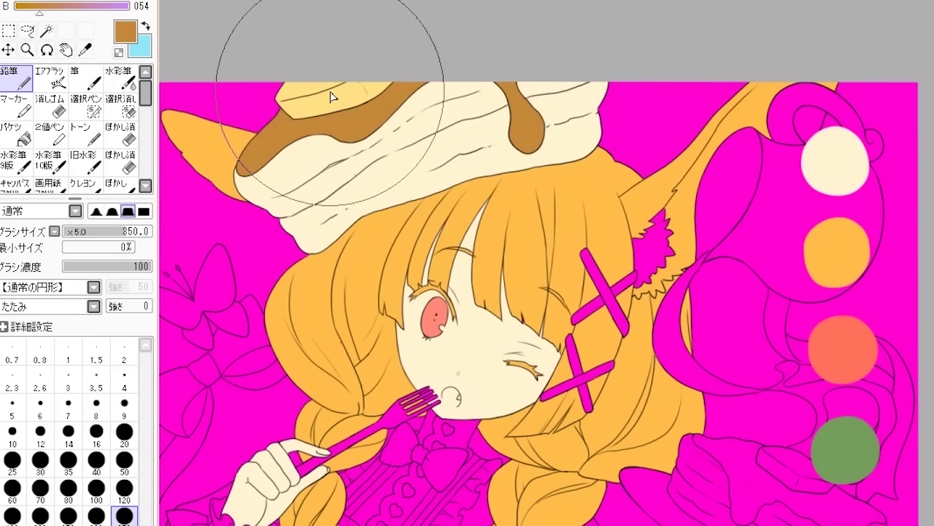
{"action": "scroll", "coordinate": [331, 97], "scroll_direction": "down", "scroll_amount": 3}
{"action": "scroll", "coordinate": [306, 103], "scroll_direction": "up", "scroll_amount": 3}
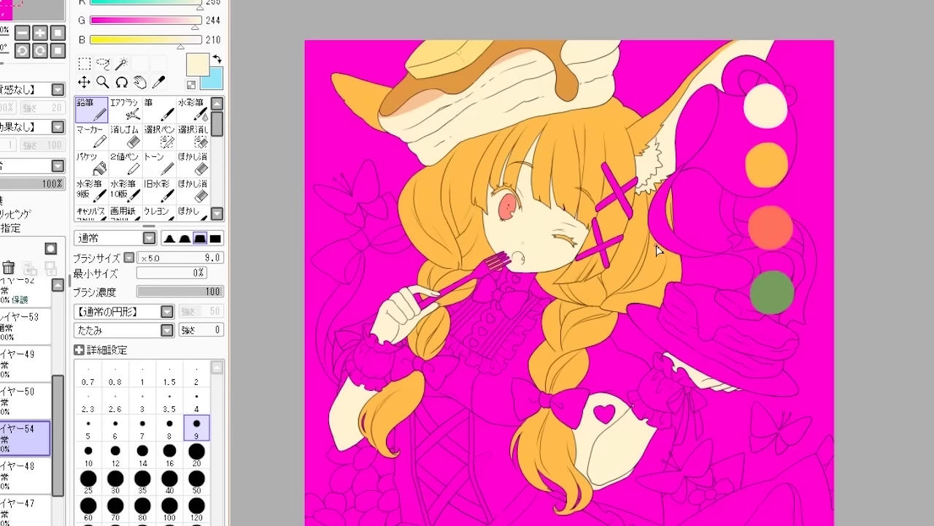
Step: Add a new layer above レイヤー54 and set the Pencil brush size to 50
{"action": "scroll", "coordinate": [58, 428], "scroll_direction": "up", "scroll_amount": 3}
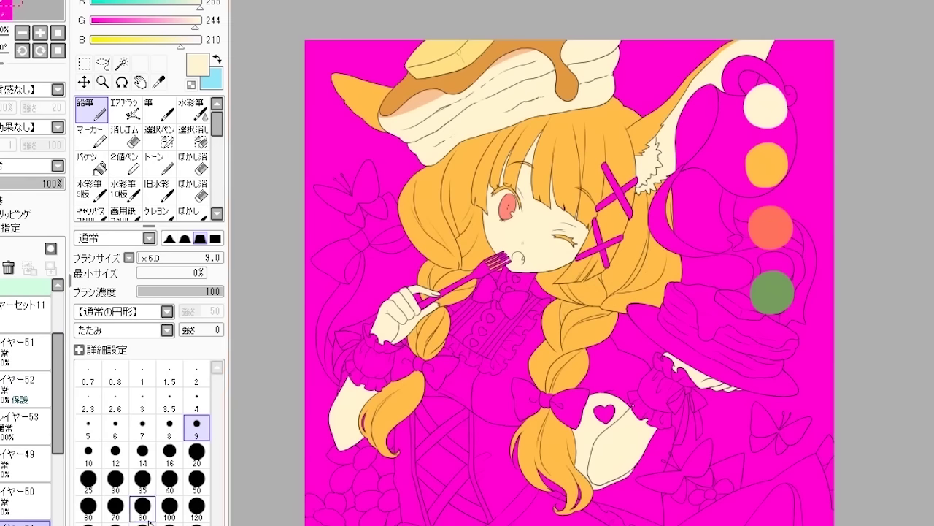
{"action": "scroll", "coordinate": [30, 438], "scroll_direction": "down", "scroll_amount": 2}
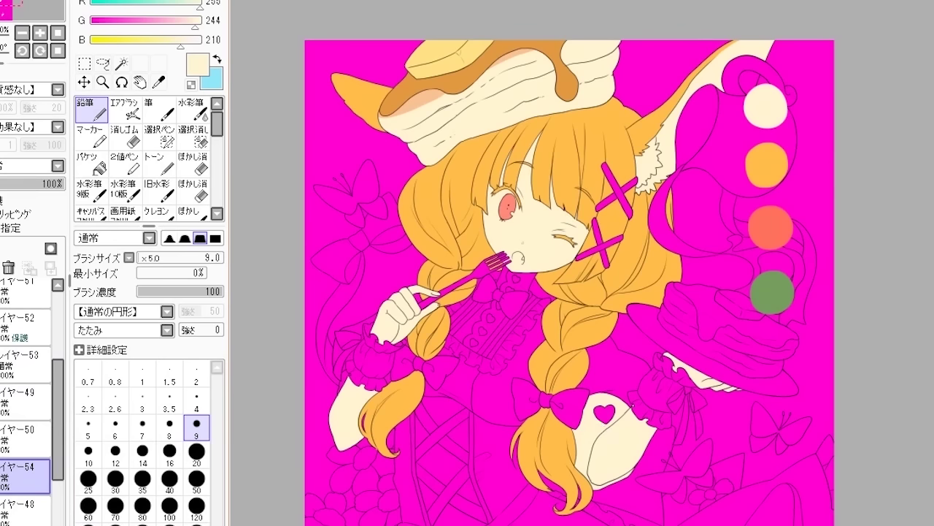
{"action": "key", "text": "ctrl+shift+n"}
{"action": "left_click", "coordinate": [192, 492]}
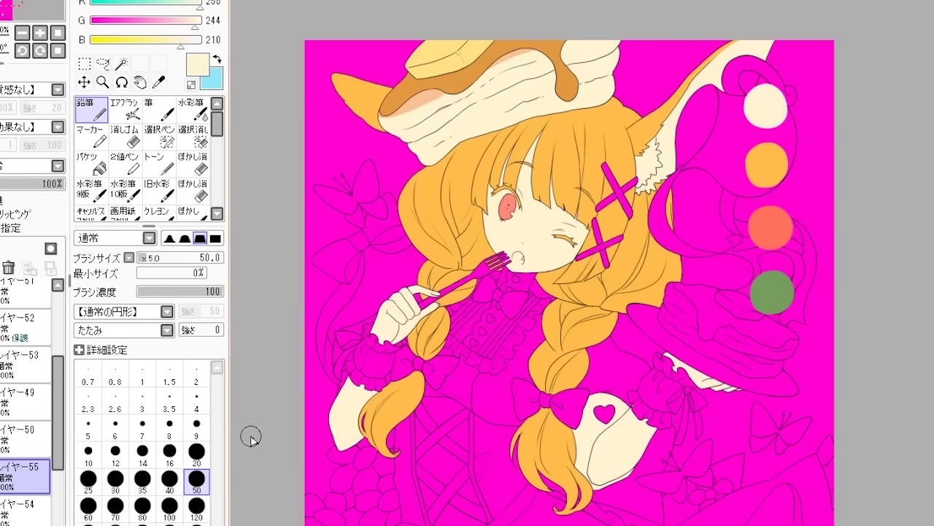
Step: Sample the green swatch and paint the band beside the lower end of the front braid with it
{"action": "scroll", "coordinate": [679, 500], "scroll_direction": "down", "scroll_amount": 2}
{"action": "scroll", "coordinate": [678, 501], "scroll_direction": "up", "scroll_amount": 3}
{"action": "left_click", "coordinate": [772, 292], "text": "alt"}
{"action": "mouse_move", "coordinate": [592, 442]}
{"action": "left_mouse_down"}
{"action": "mouse_move", "coordinate": [570, 446]}
{"action": "mouse_move", "coordinate": [565, 418]}
{"action": "mouse_move", "coordinate": [584, 389]}
{"action": "mouse_move", "coordinate": [628, 383]}
{"action": "left_mouse_up"}
{"action": "mouse_move", "coordinate": [584, 405]}
{"action": "left_mouse_down"}
{"action": "mouse_move", "coordinate": [580, 387]}
{"action": "mouse_move", "coordinate": [627, 382]}
{"action": "left_mouse_up"}
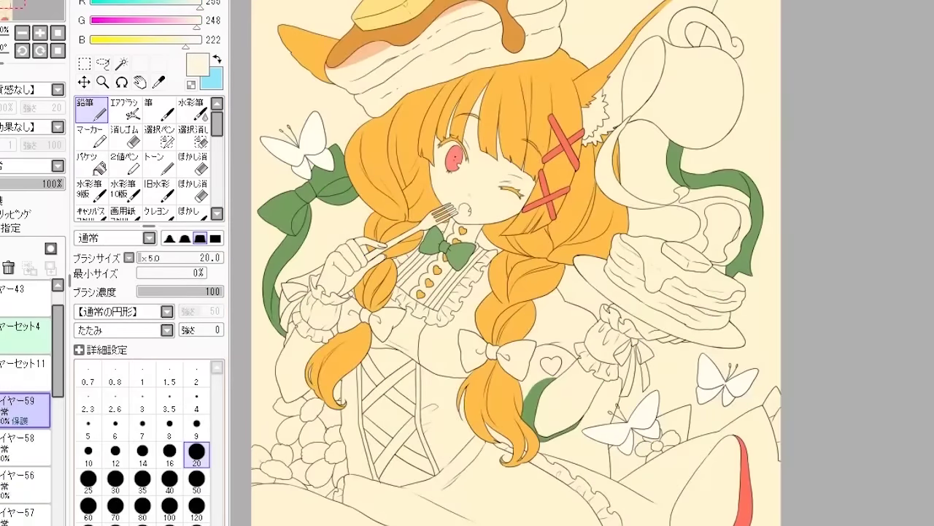
Step: Repaint the butterflies and hair bows on the protected レイヤー59 in lighter off-white (255, 252, 232) with a size 500 Pencil
{"action": "left_click", "coordinate": [221, 257]}
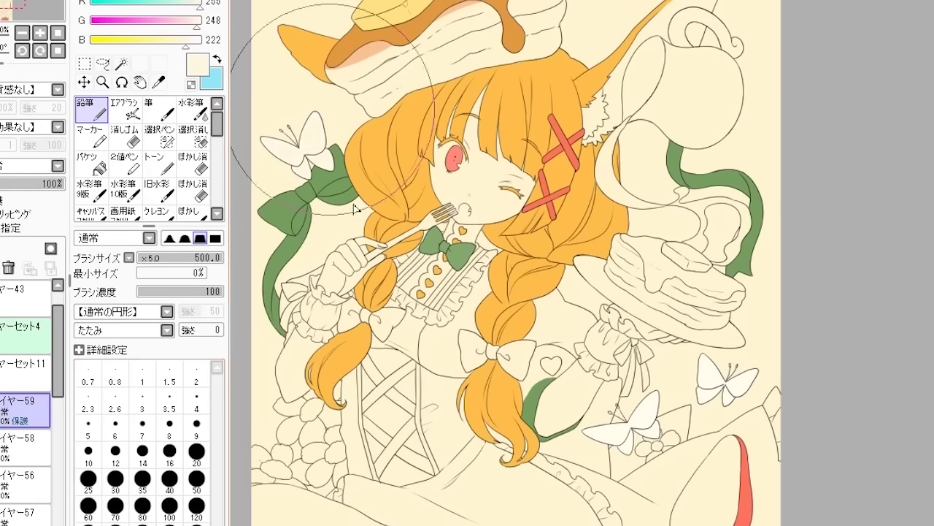
{"action": "left_click_drag", "start_coordinate": [202, 36], "coordinate": [196, 46]}
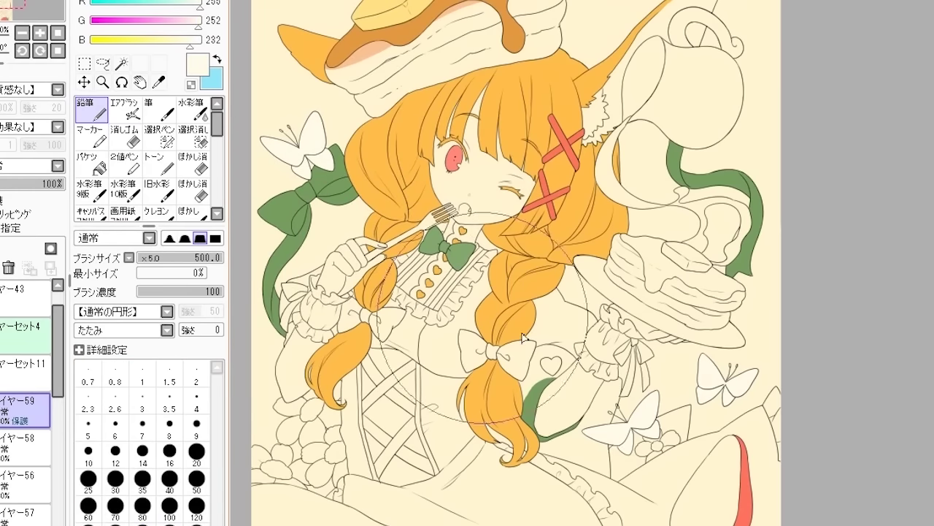
{"action": "scroll", "coordinate": [476, 154], "scroll_direction": "down", "scroll_amount": 1}
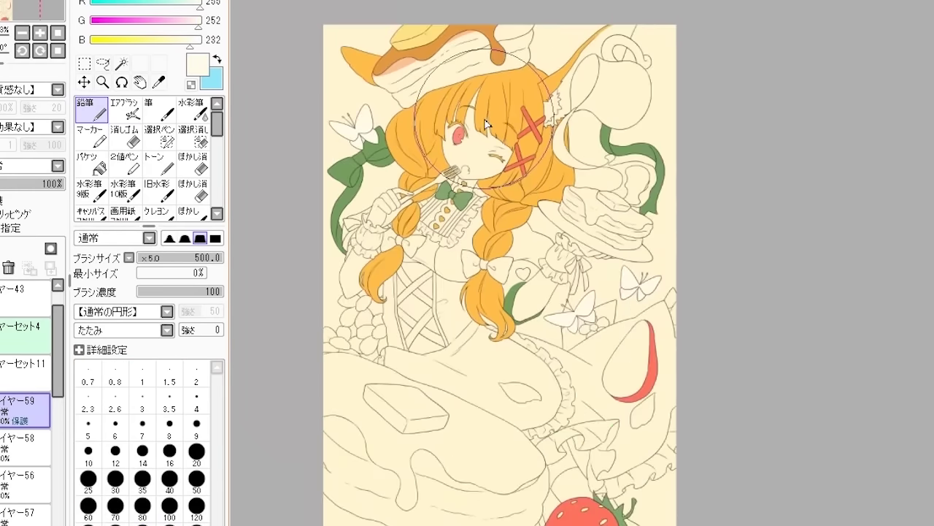
Step: Add a new layer above レイヤー46 and paint the white of the open eye in off-white with a size 20 Pencil
{"action": "scroll", "coordinate": [476, 154], "scroll_direction": "up", "scroll_amount": 3}
{"action": "scroll", "coordinate": [62, 400], "scroll_direction": "down", "scroll_amount": 2}
{"action": "scroll", "coordinate": [62, 400], "scroll_direction": "down", "scroll_amount": 5}
{"action": "left_click", "coordinate": [26, 458]}
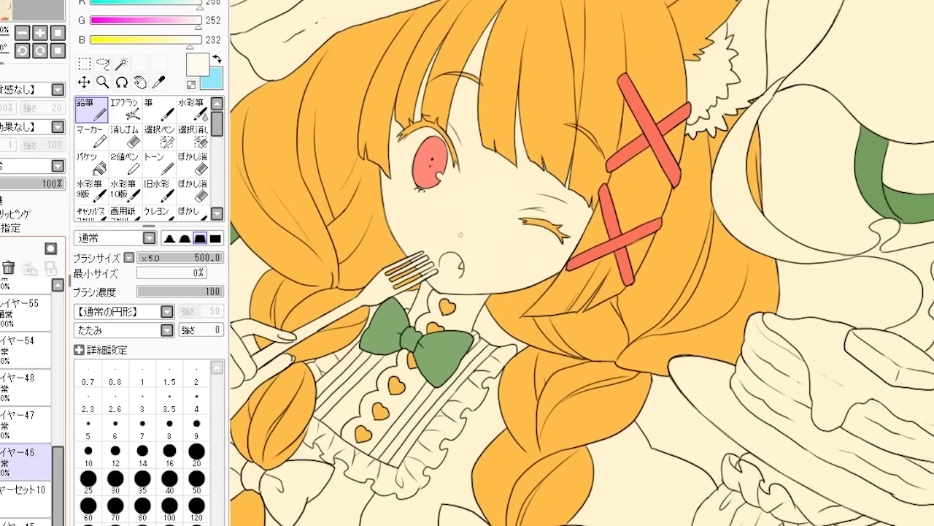
{"action": "left_click", "coordinate": [197, 452]}
{"action": "scroll", "coordinate": [467, 292], "scroll_direction": "down", "scroll_amount": 2}
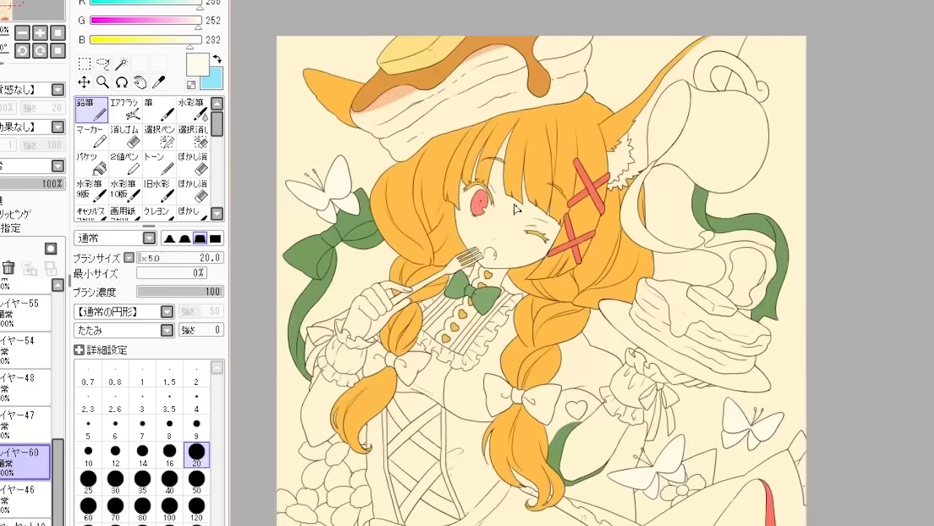
{"action": "scroll", "coordinate": [458, 195], "scroll_direction": "up", "scroll_amount": 4}
{"action": "mouse_move", "coordinate": [417, 163]}
{"action": "left_mouse_down"}
{"action": "mouse_move", "coordinate": [371, 211]}
{"action": "mouse_move", "coordinate": [383, 286]}
{"action": "left_mouse_up"}
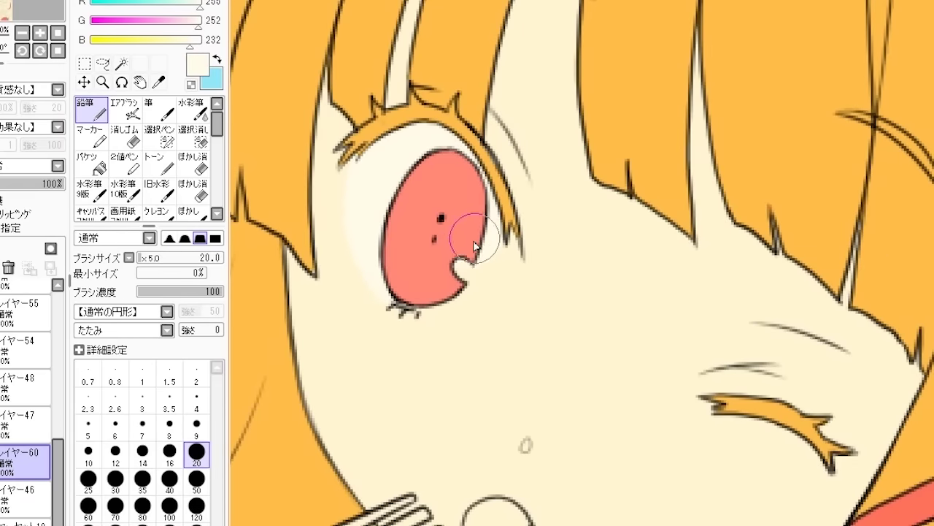